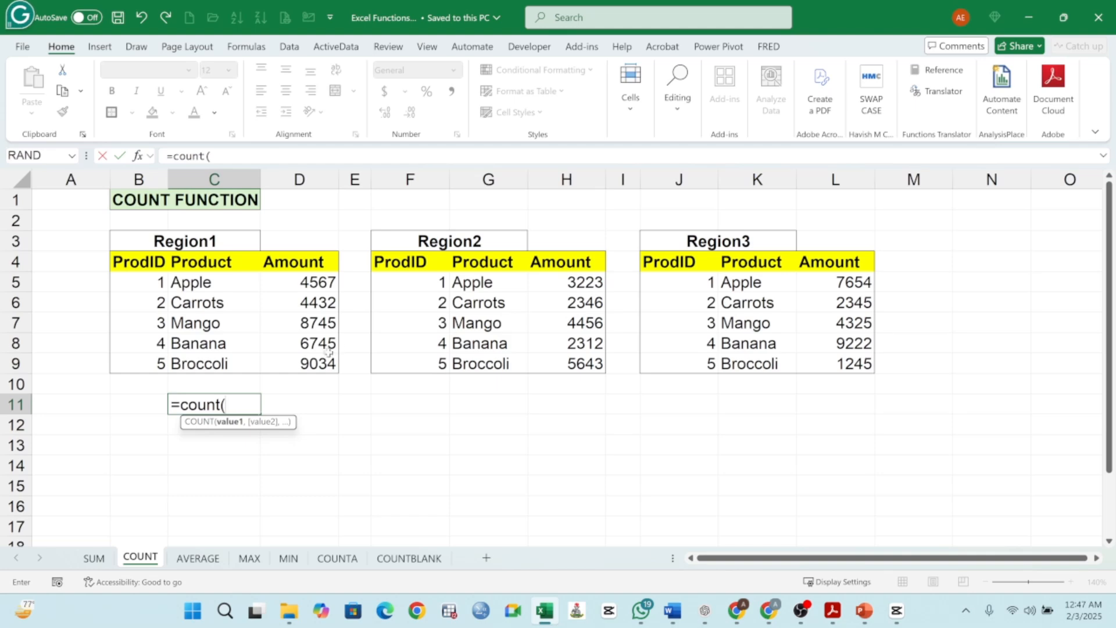
# Step: Complete the COUNT formula in C11 with the Region1 amounts in D5:D9
pyautogui.moveTo(322, 287); pyautogui.dragTo(317, 352)
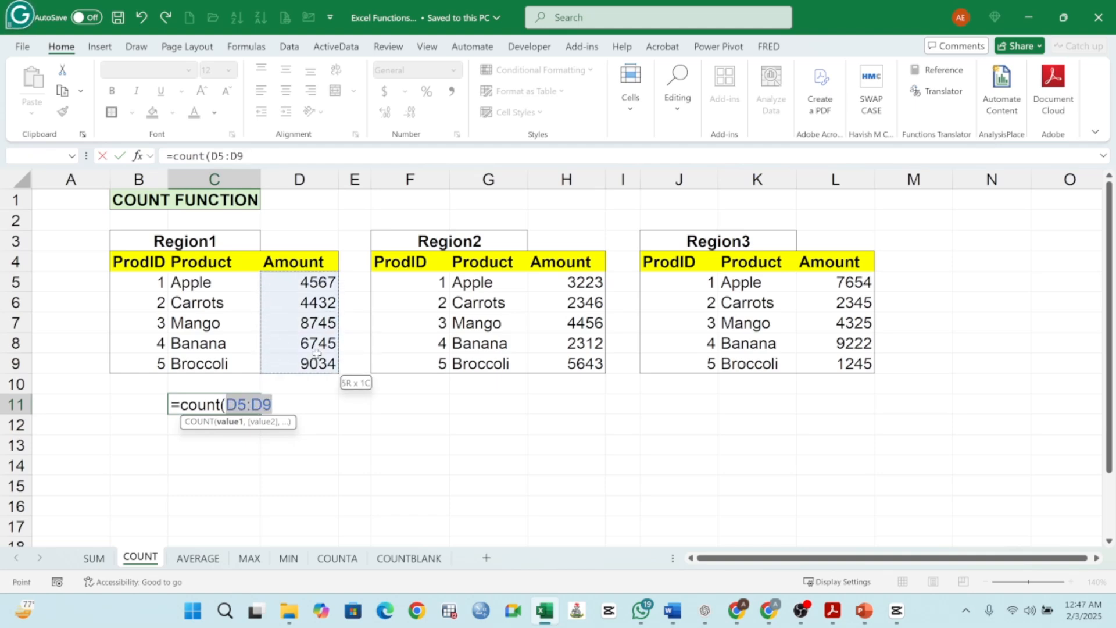
pyautogui.press('Return')
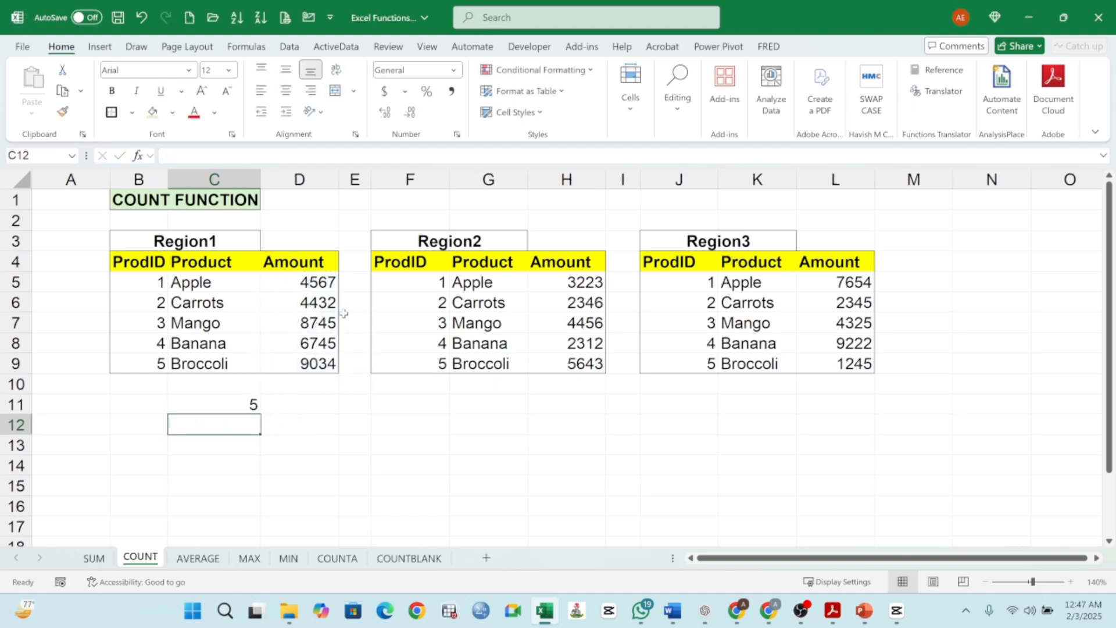
# Step: Count the Region1 amounts in D5:D9 into D10 using AutoSum's Count Numbers function
pyautogui.click(311, 386)
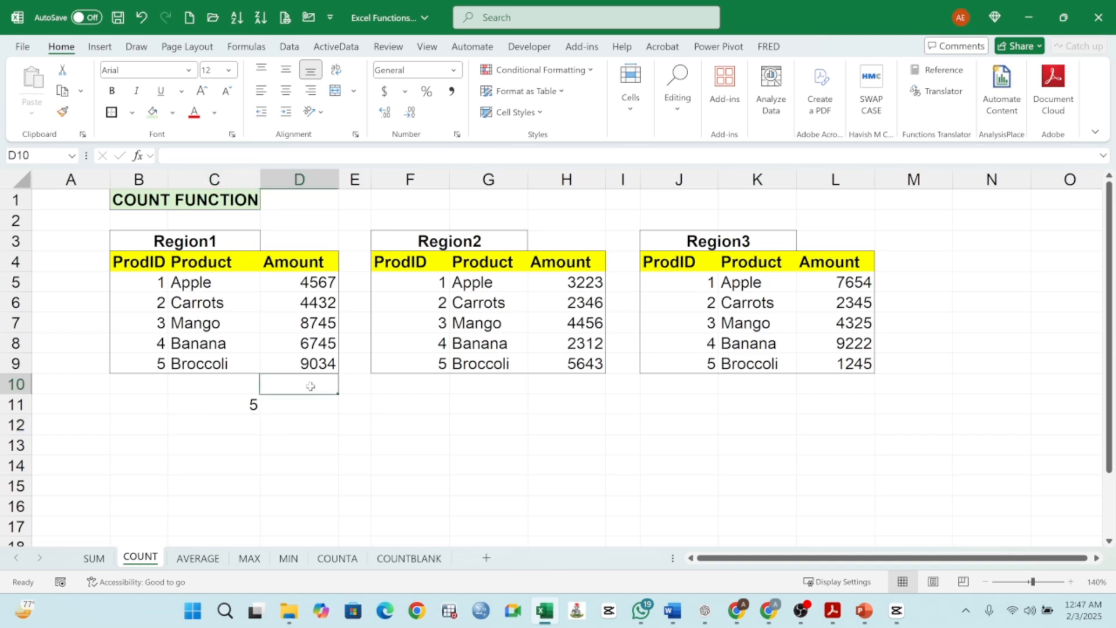
pyautogui.moveTo(323, 283); pyautogui.dragTo(323, 380)
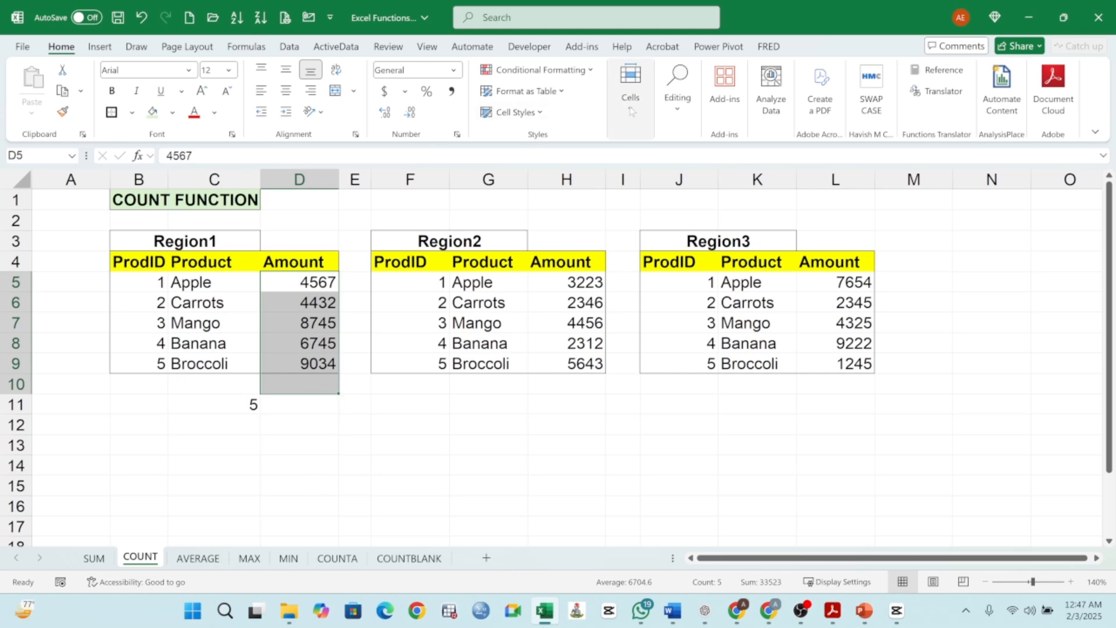
pyautogui.click(677, 93)
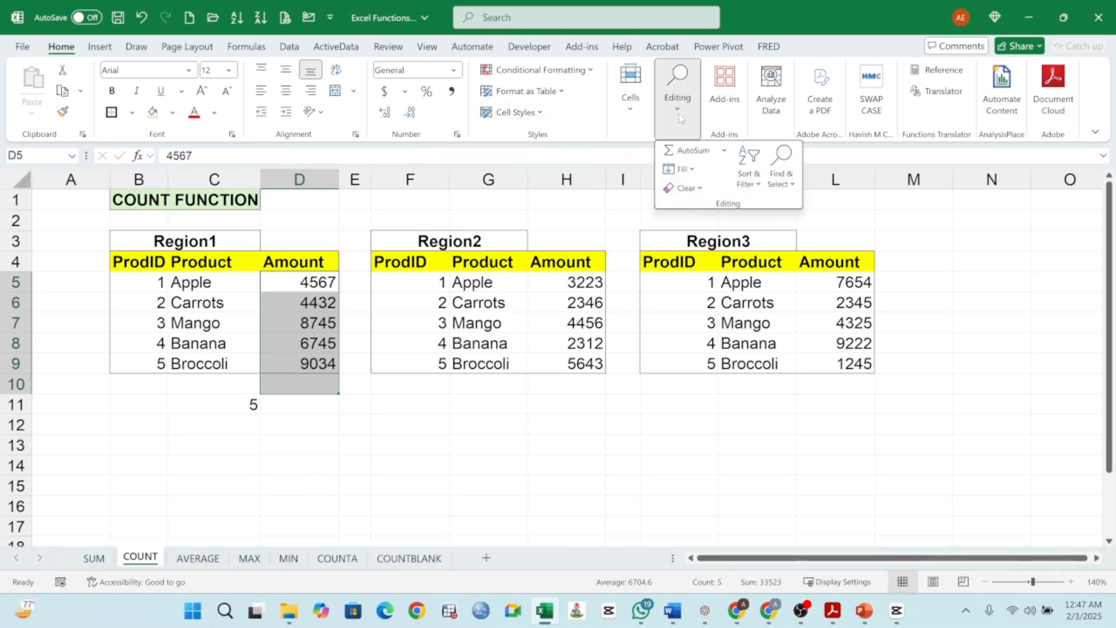
pyautogui.click(724, 151)
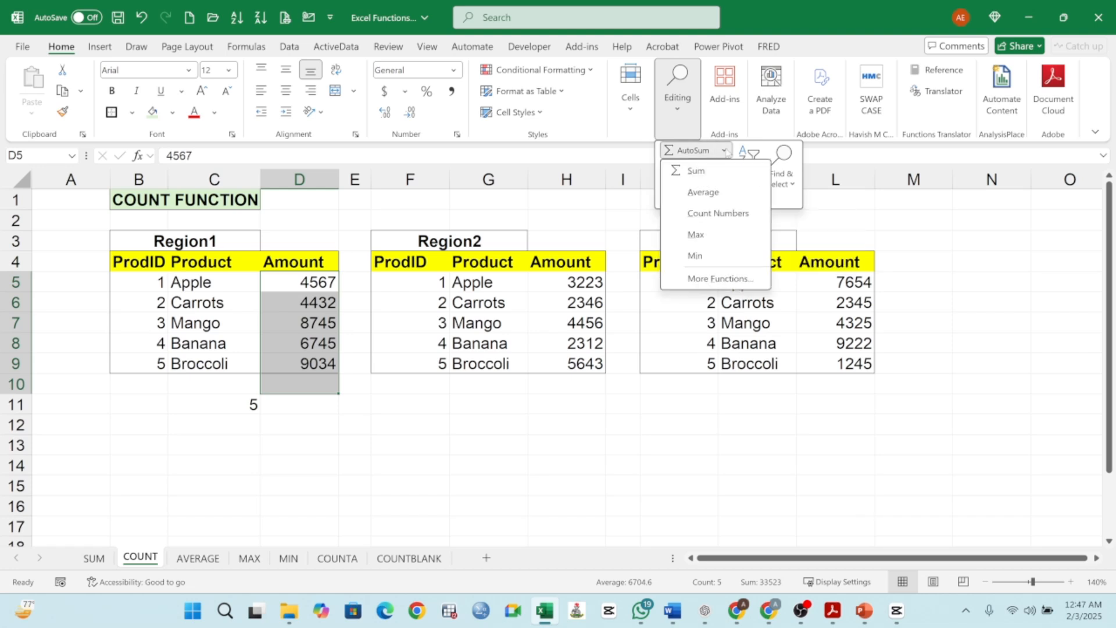
pyautogui.click(717, 215)
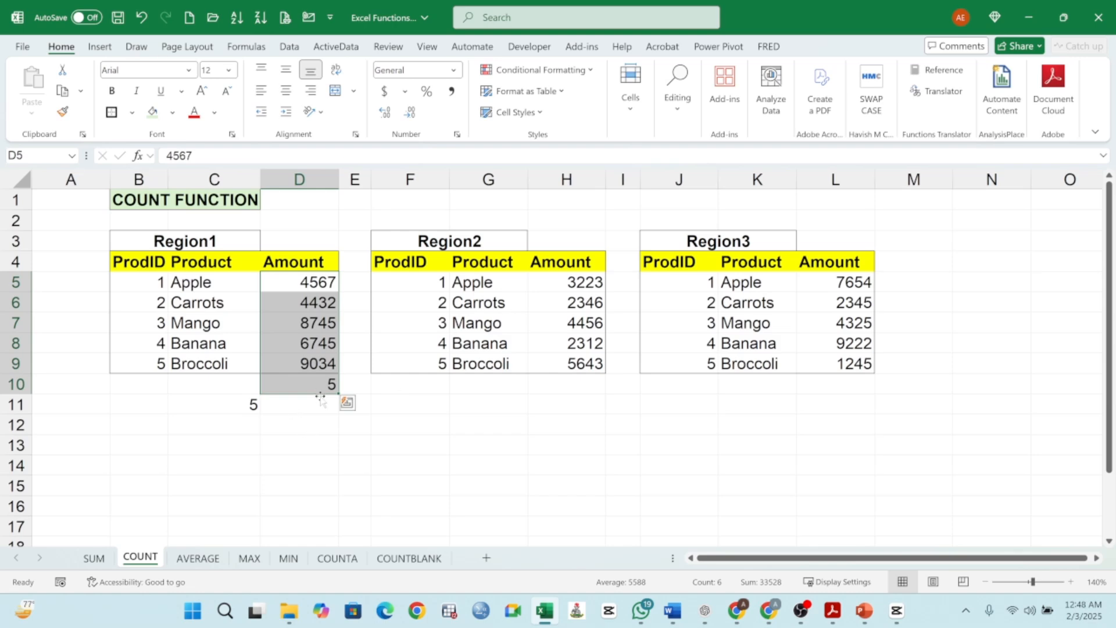
# Step: Clear the COUNT formulas from cells D10 and C11
pyautogui.click(318, 384)
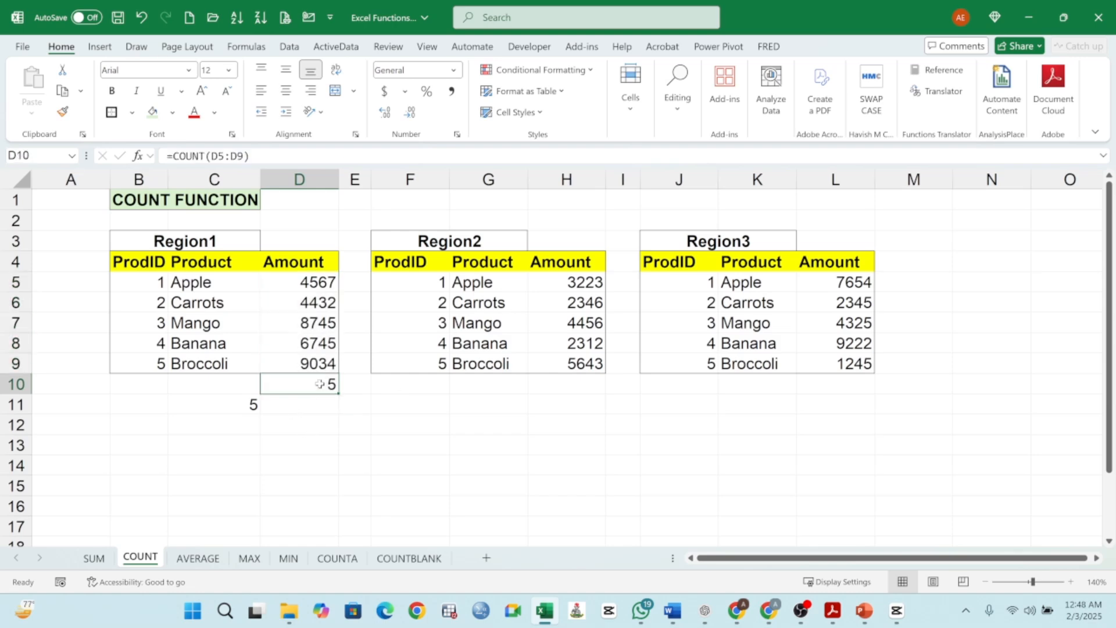
pyautogui.press('Delete')
pyautogui.click(236, 405)
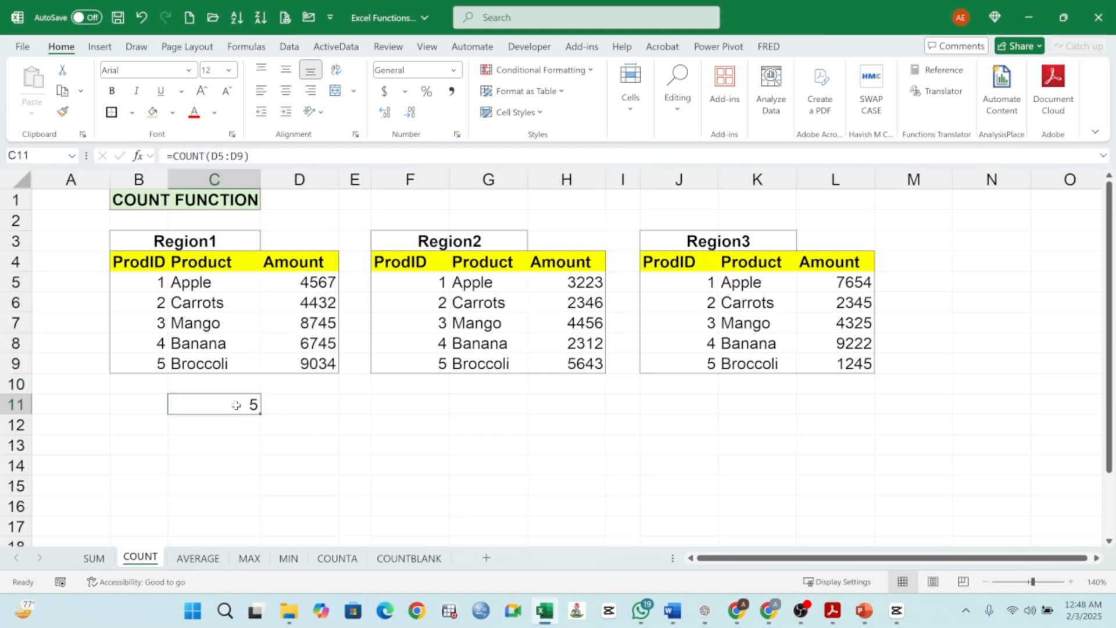
pyautogui.press('Delete')
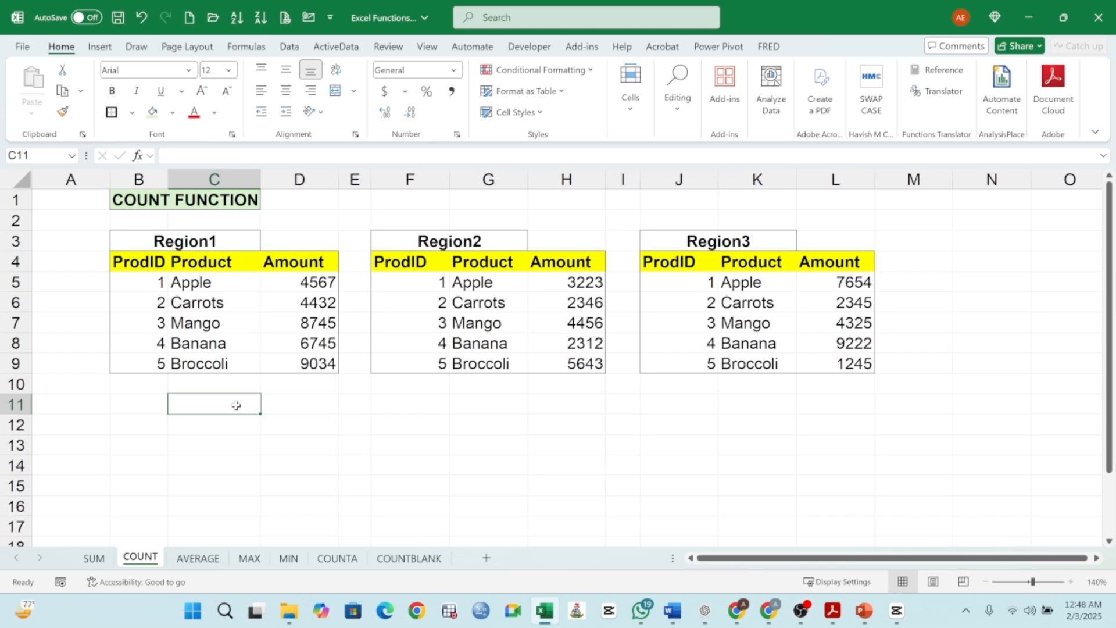
# Step: Enter the labels Region 1, Region 2 and Region 3 in cells C11 to C13
pyautogui.write('RE')
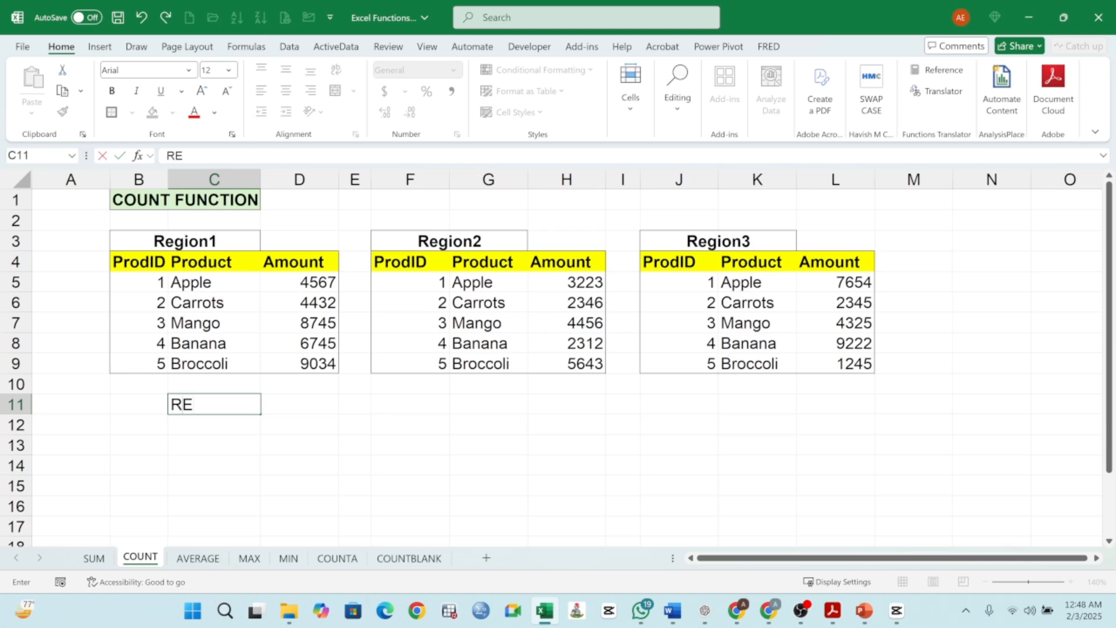
pyautogui.press('BackSpace')
pyautogui.write('egion 1')
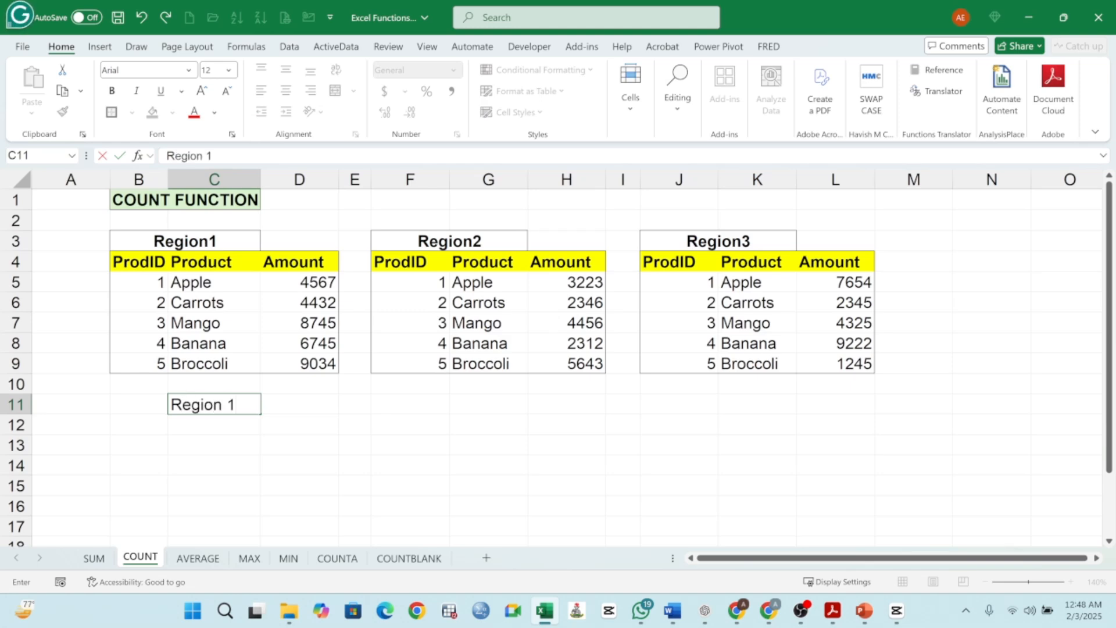
pyautogui.press('Return')
pyautogui.write('Region 2')
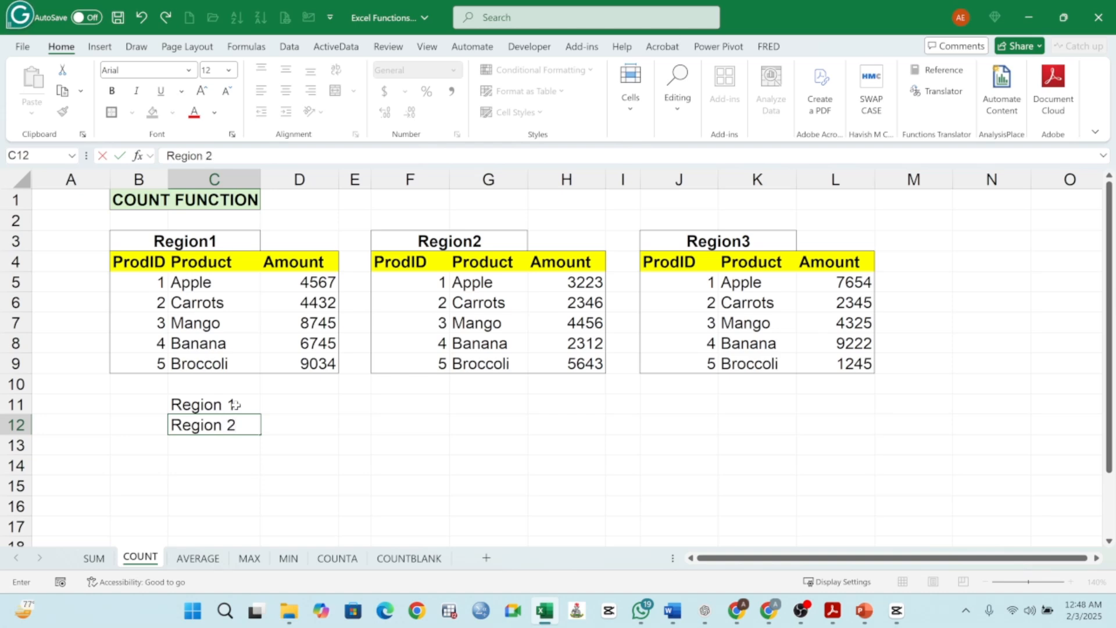
pyautogui.press('Return')
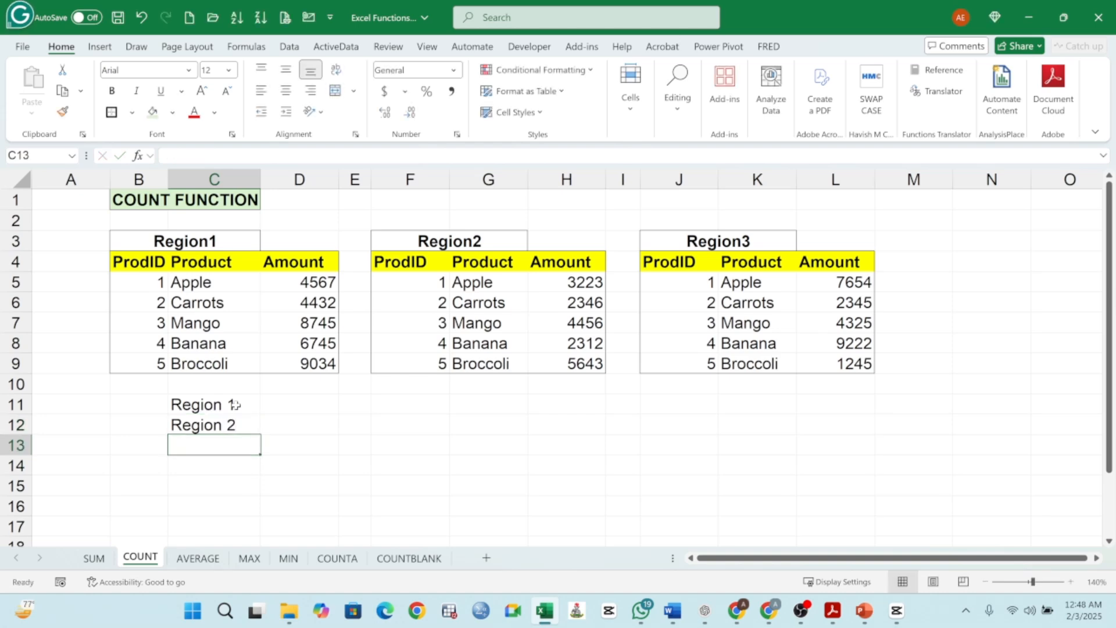
pyautogui.write('REgion ')
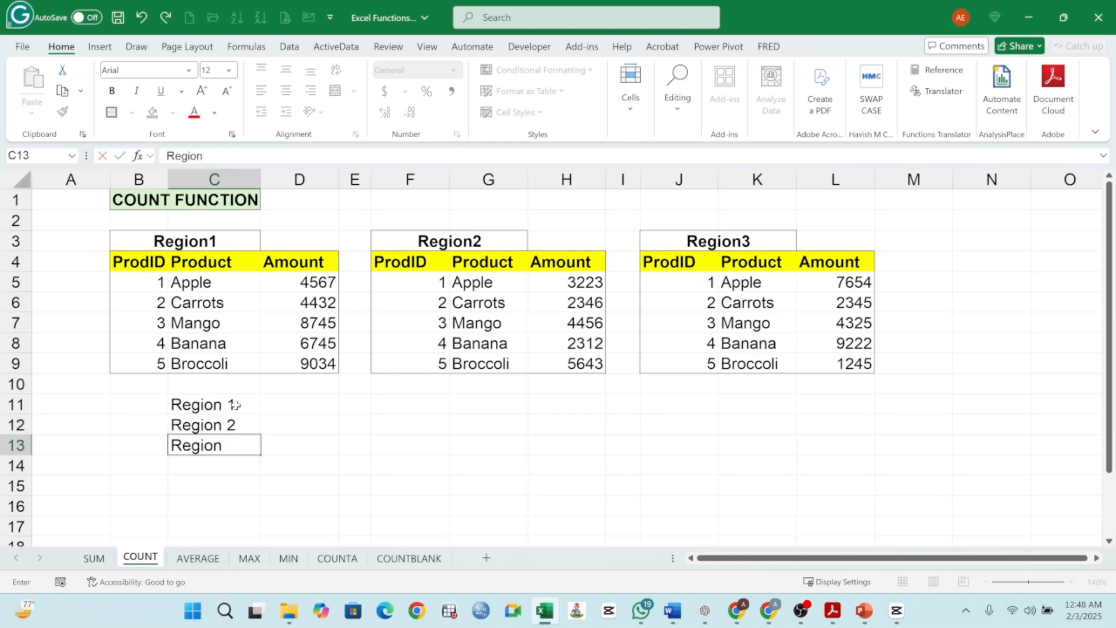
pyautogui.write('3')
pyautogui.press('Return')
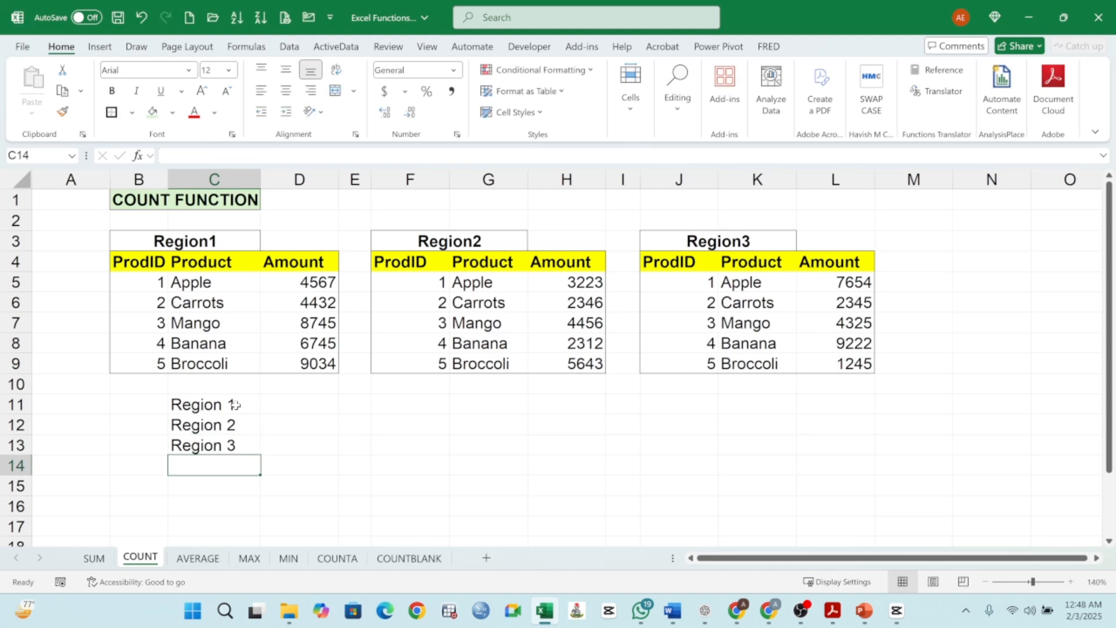
# Step: Count the Region1 amounts in D11 with a COUNT formula over D5:D9
pyautogui.click(291, 405)
pyautogui.write('=count*')
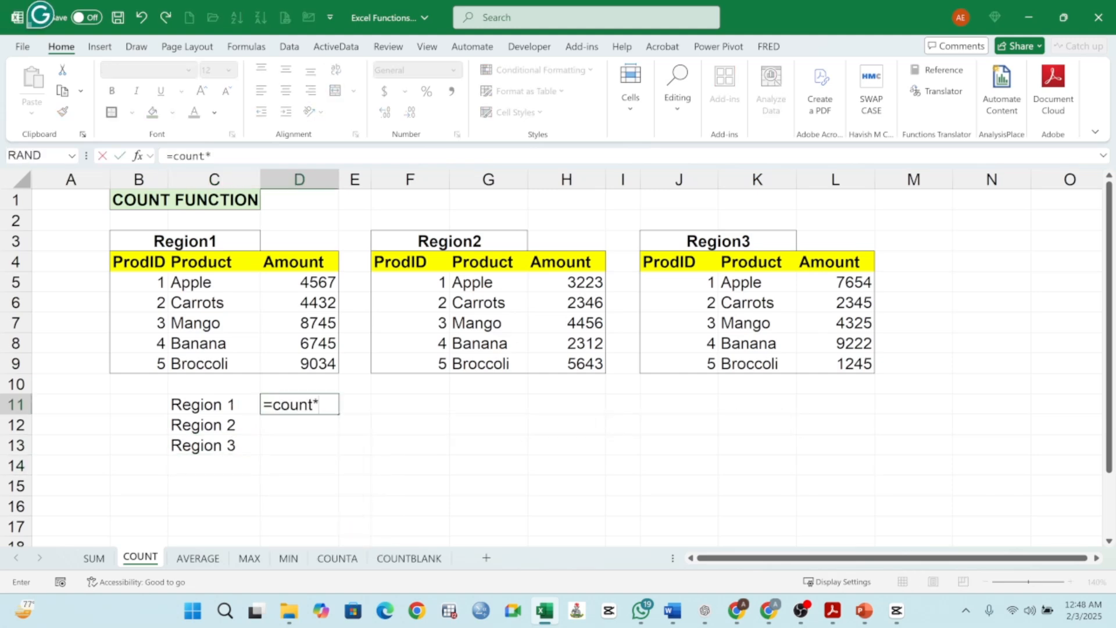
pyautogui.press('BackSpace')
pyautogui.write('(')
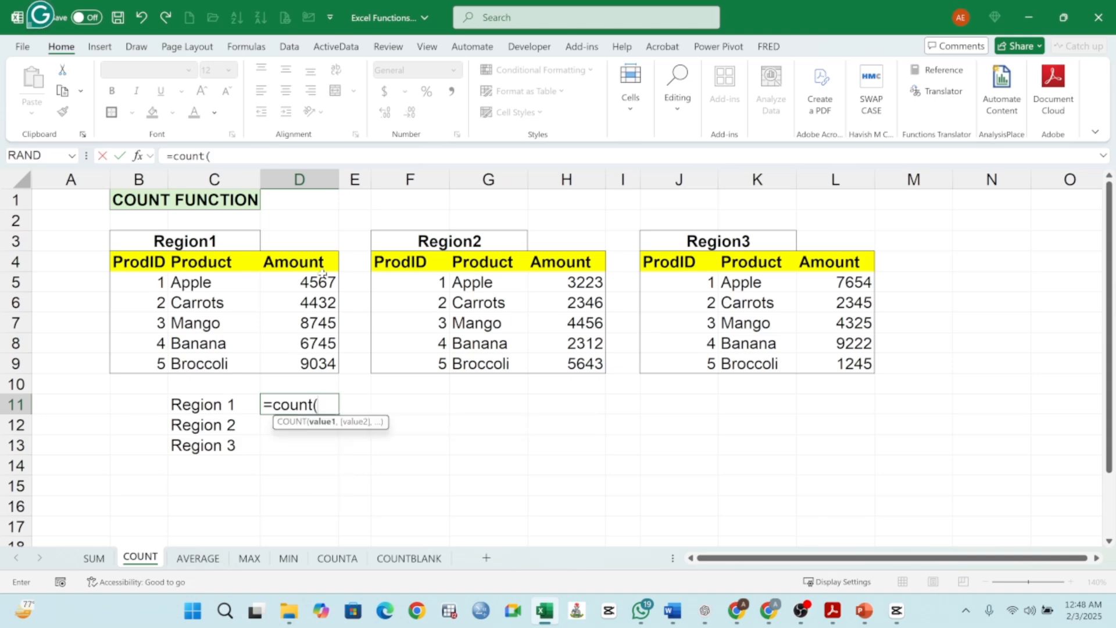
pyautogui.moveTo(319, 279); pyautogui.dragTo(318, 364)
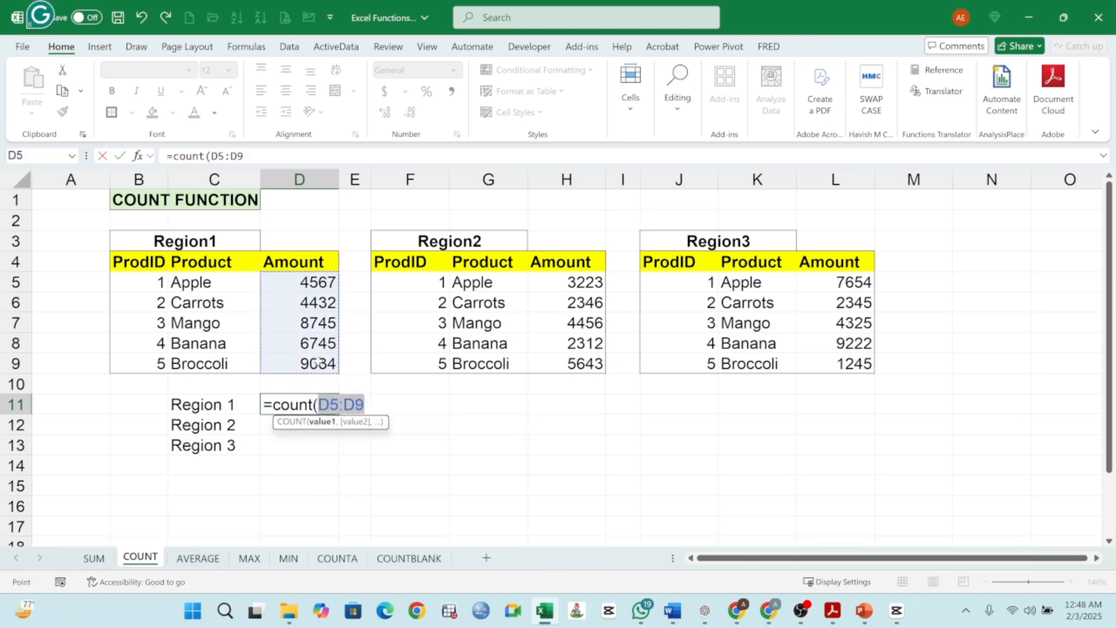
pyautogui.press('Return')
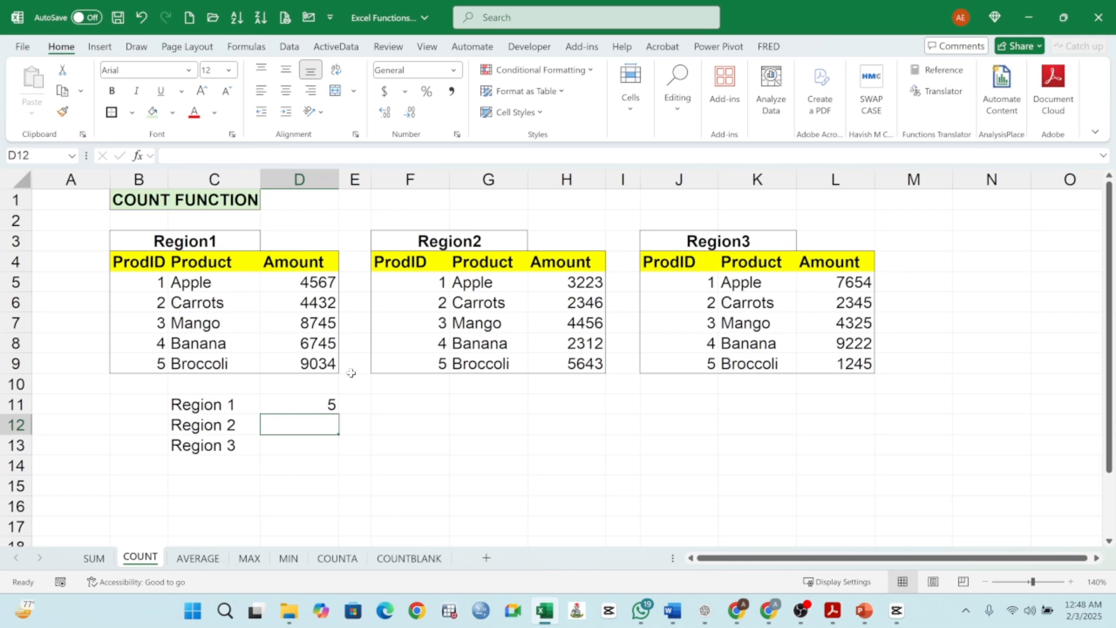
# Step: Count the Region2 amounts in D12 with a COUNT formula over H5:H9
pyautogui.write('=count')
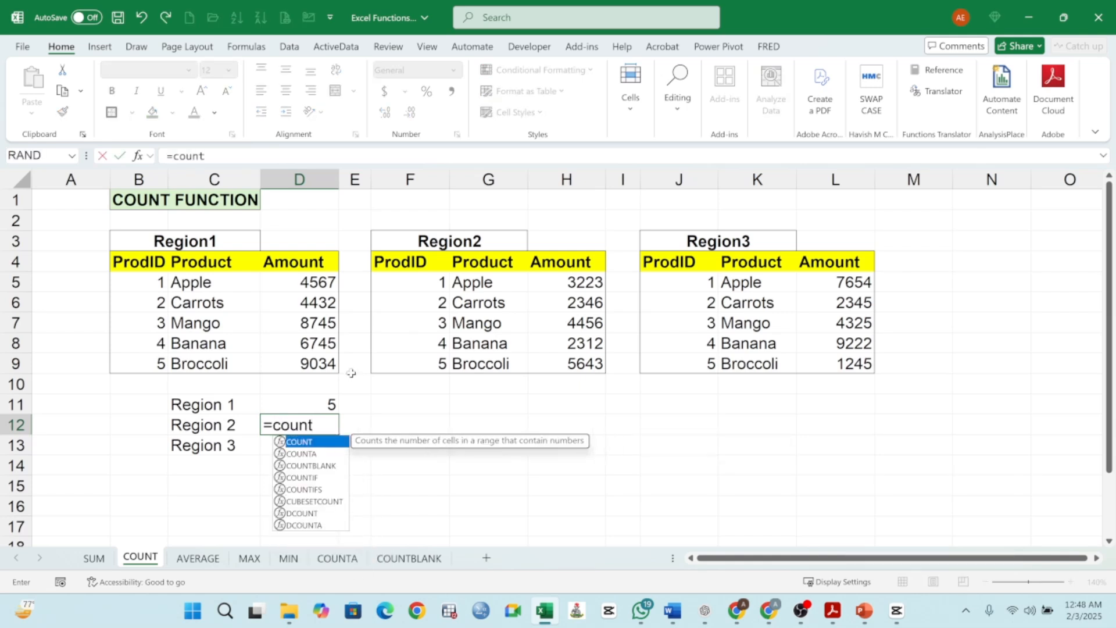
pyautogui.write('(')
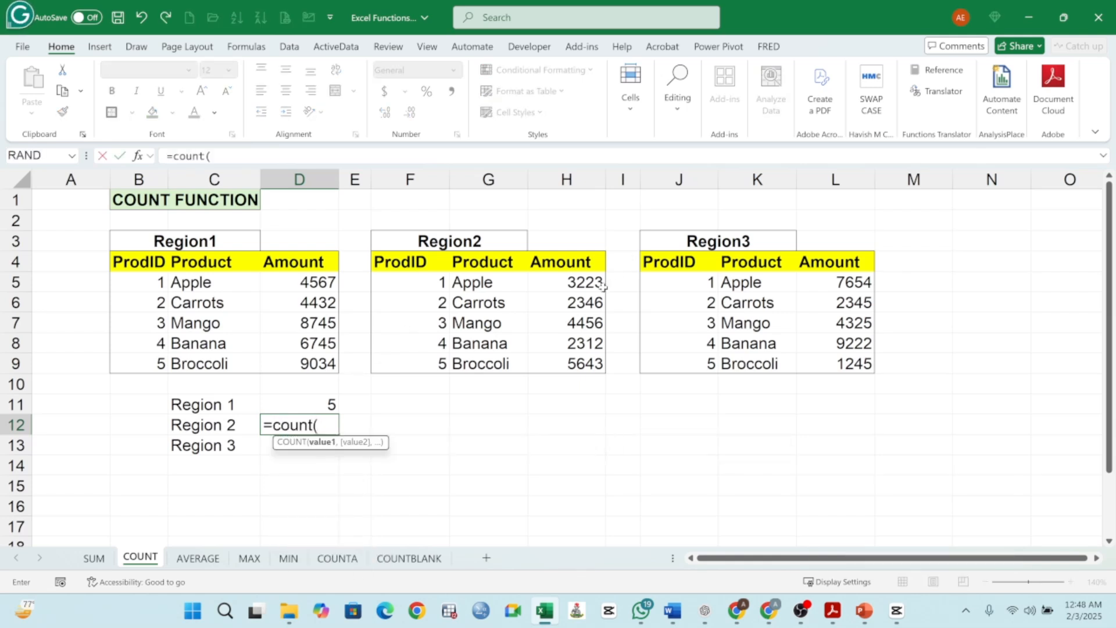
pyautogui.moveTo(598, 285); pyautogui.dragTo(579, 357)
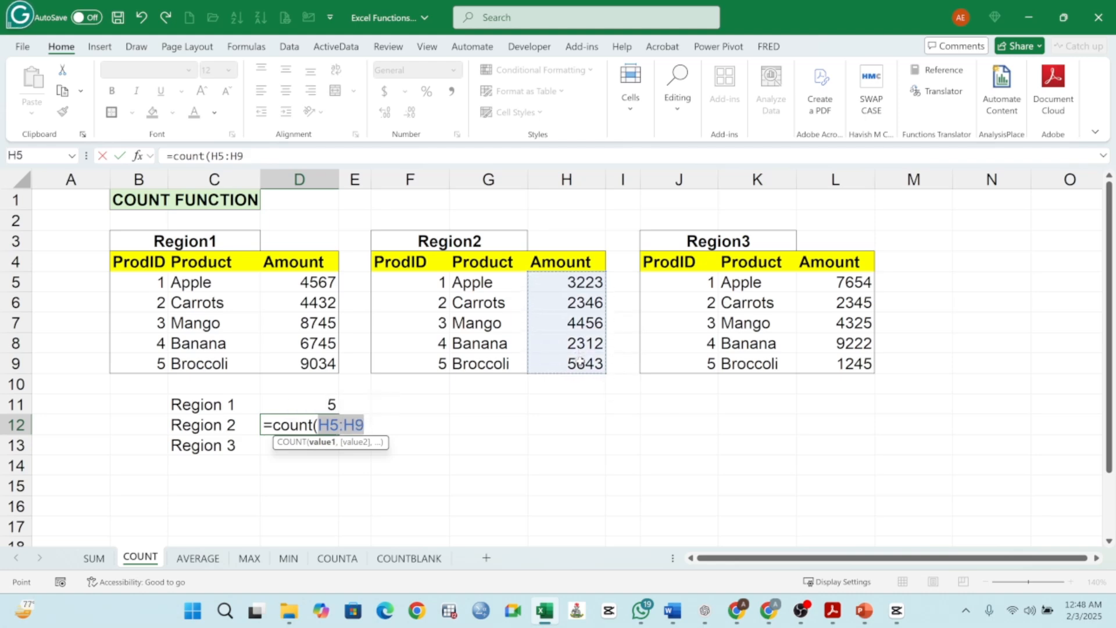
pyautogui.press('Return')
# Step: Count the Region3 amounts in D13 with a COUNT formula over L5:L9
pyautogui.write('=cou')
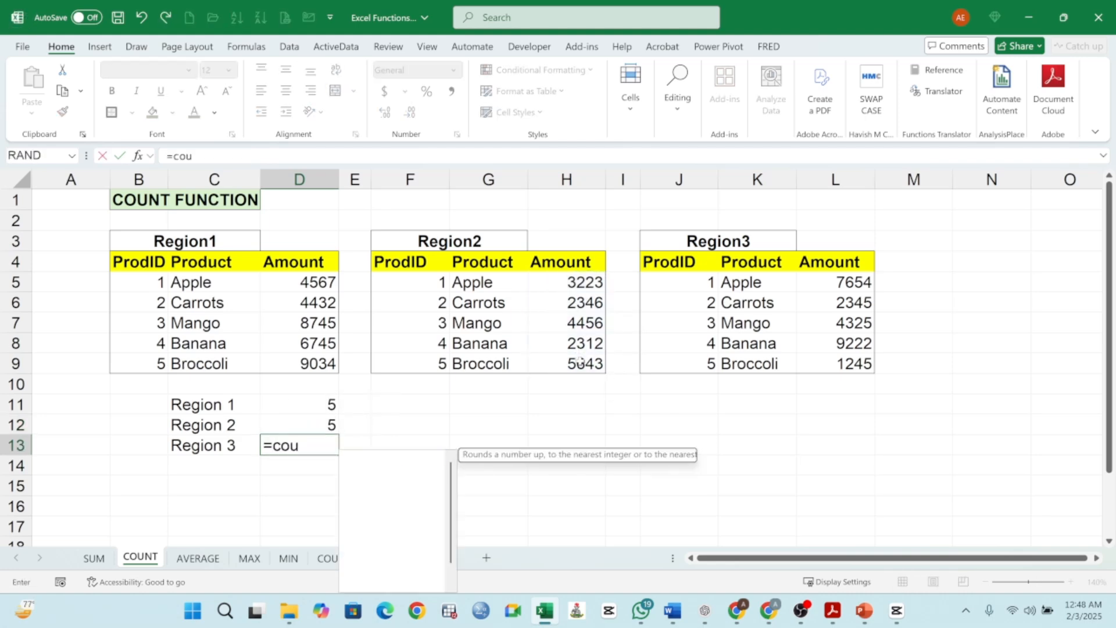
pyautogui.write('nt(')
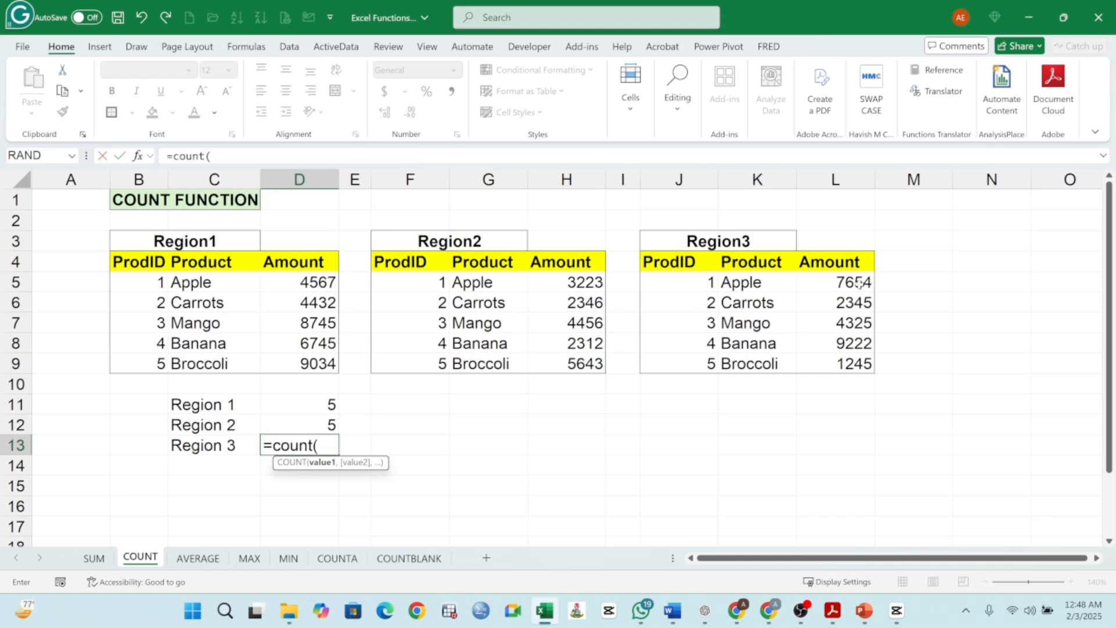
pyautogui.moveTo(845, 286); pyautogui.dragTo(847, 366)
pyautogui.press('Return')
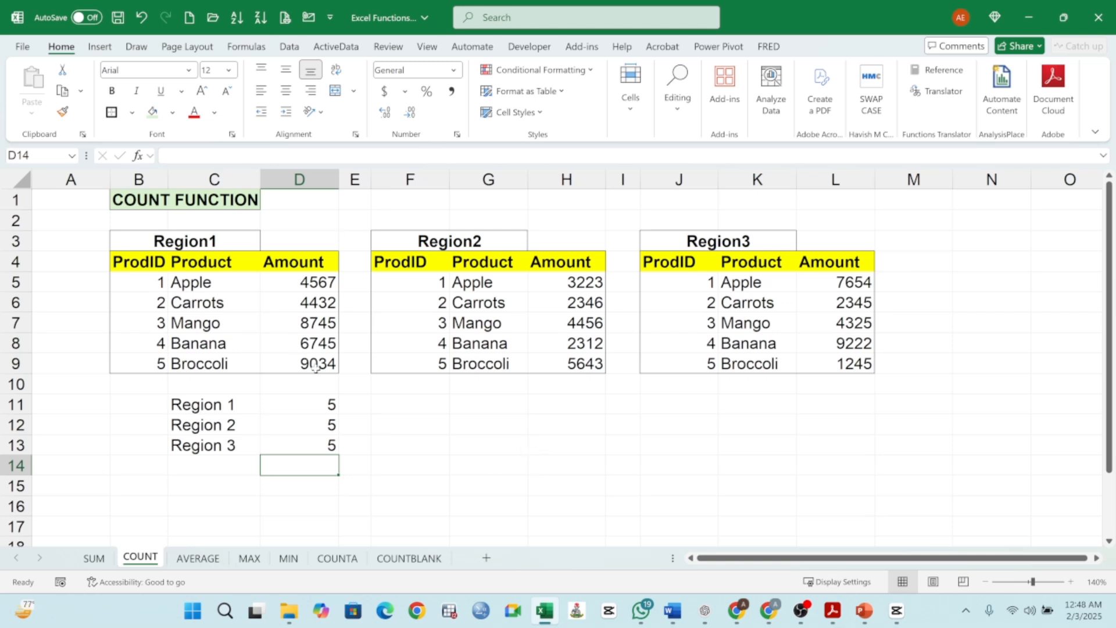
pyautogui.moveTo(307, 406); pyautogui.dragTo(308, 445)
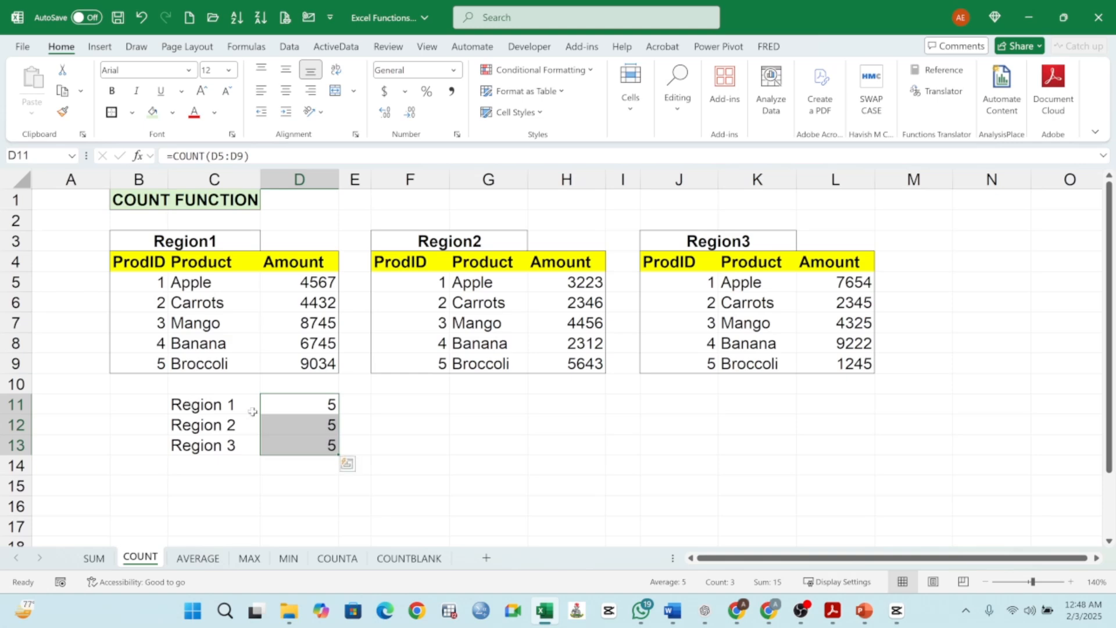
pyautogui.click(319, 404)
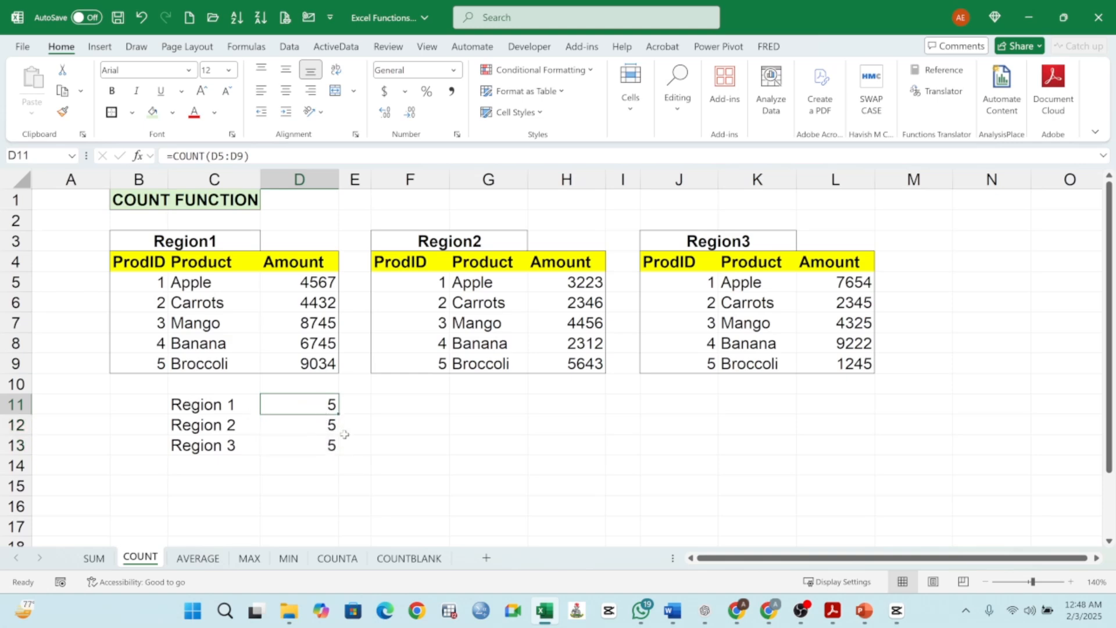
pyautogui.click(409, 426)
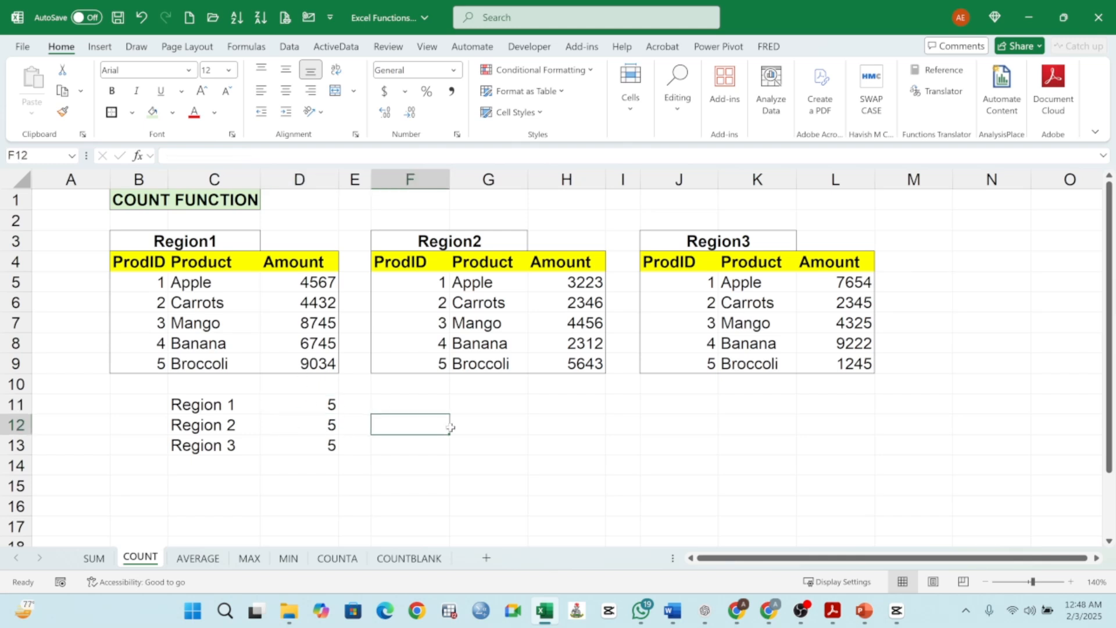
# Step: Add the counts of the Region1 and Region2 amounts in G12 with the formula =COUNT(D5:D9)+COUNT(H5:H9)
pyautogui.click(494, 429)
pyautogui.write('=')
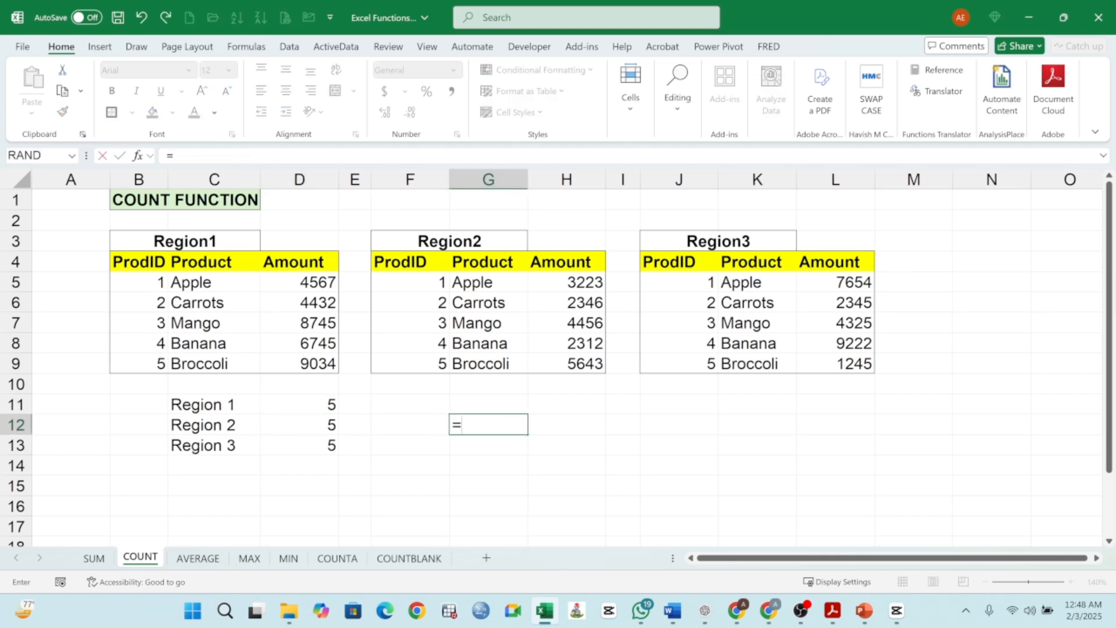
pyautogui.write('C')
pyautogui.press('BackSpace')
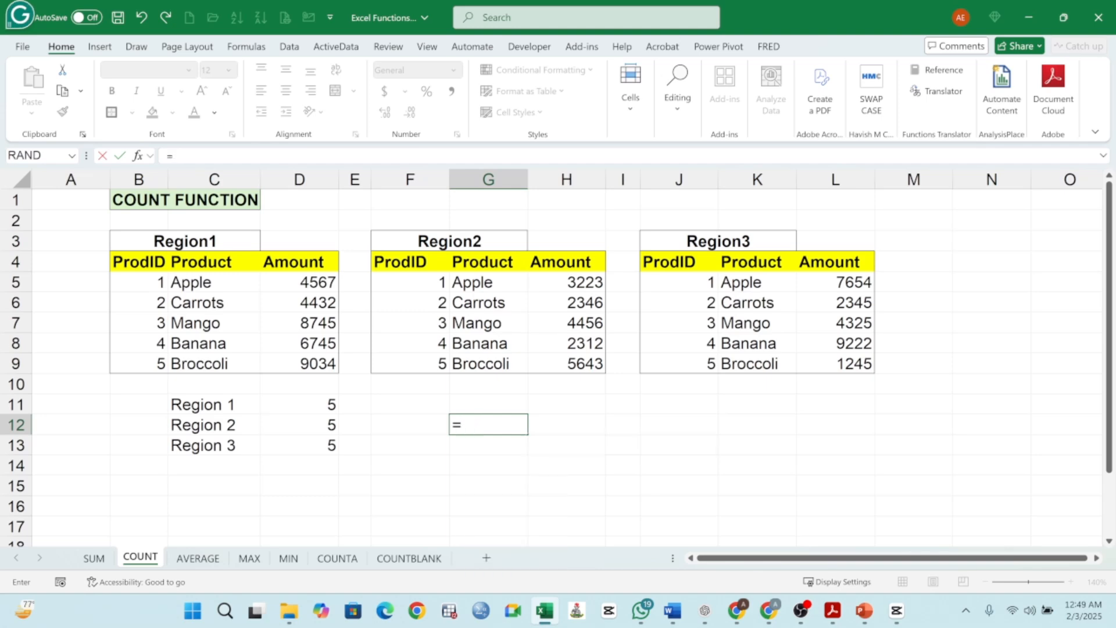
pyautogui.write('COUNT(')
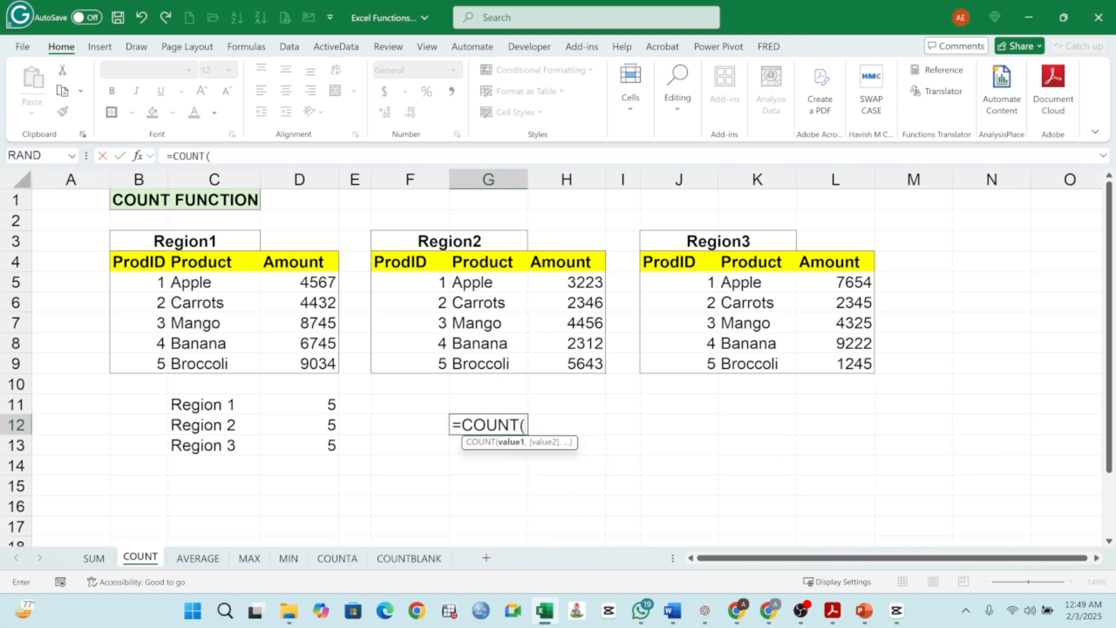
pyautogui.moveTo(314, 283); pyautogui.dragTo(316, 357)
pyautogui.write(')+')
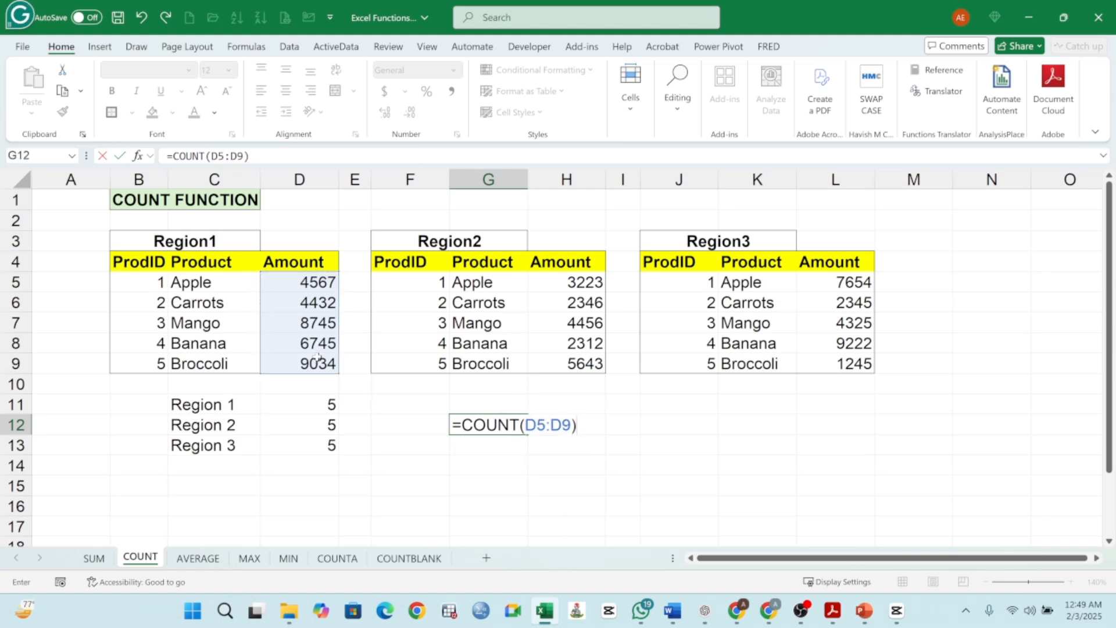
pyautogui.write('COUNT')
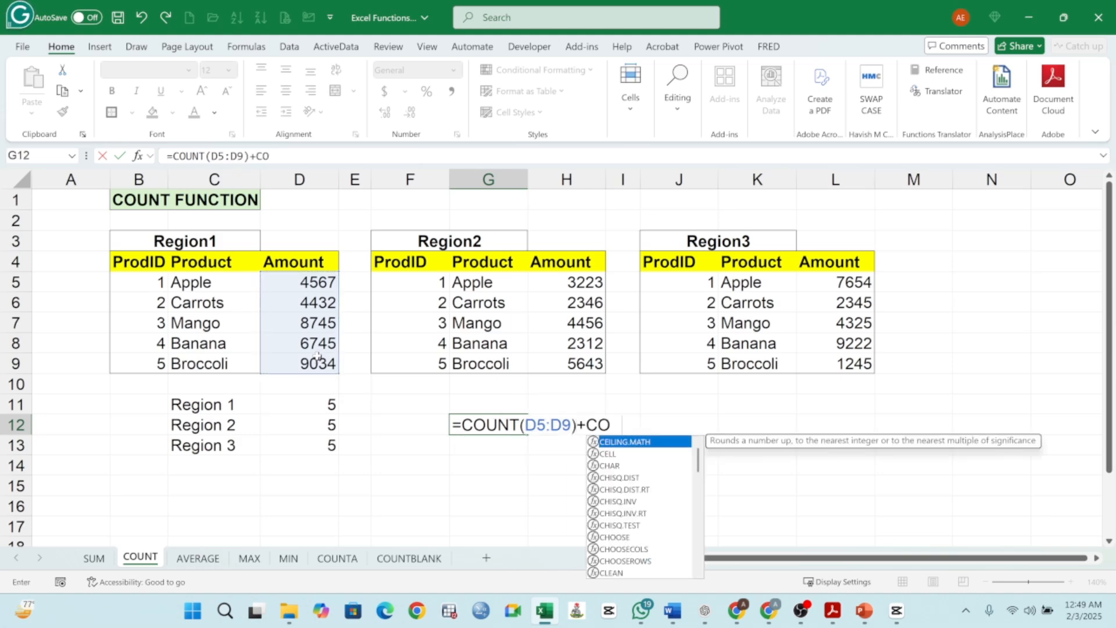
pyautogui.write('(')
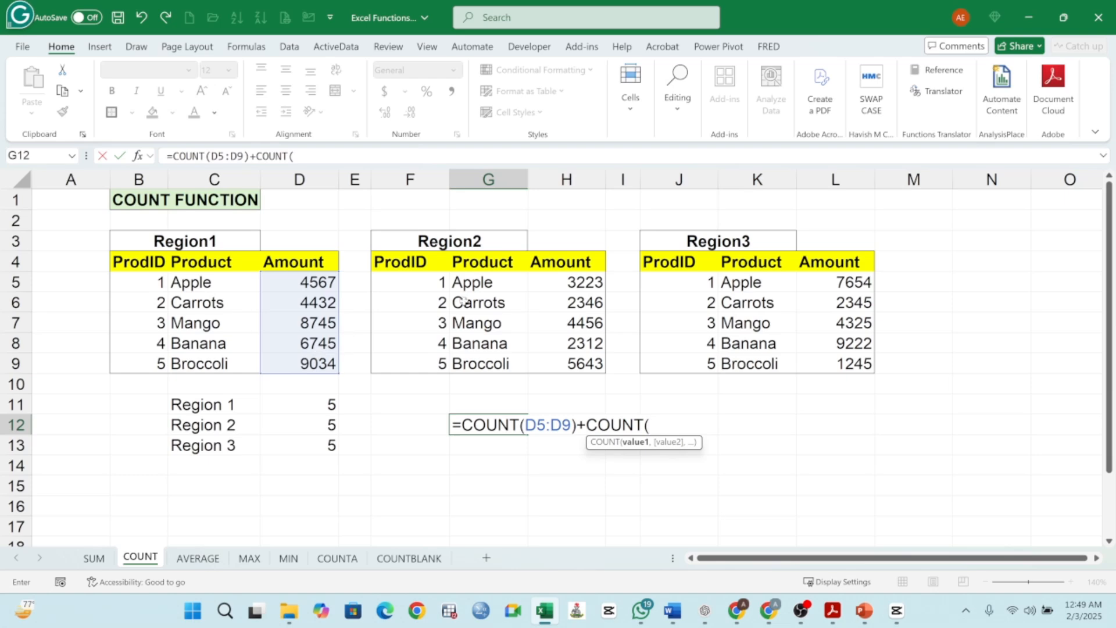
pyautogui.moveTo(569, 283); pyautogui.dragTo(581, 358)
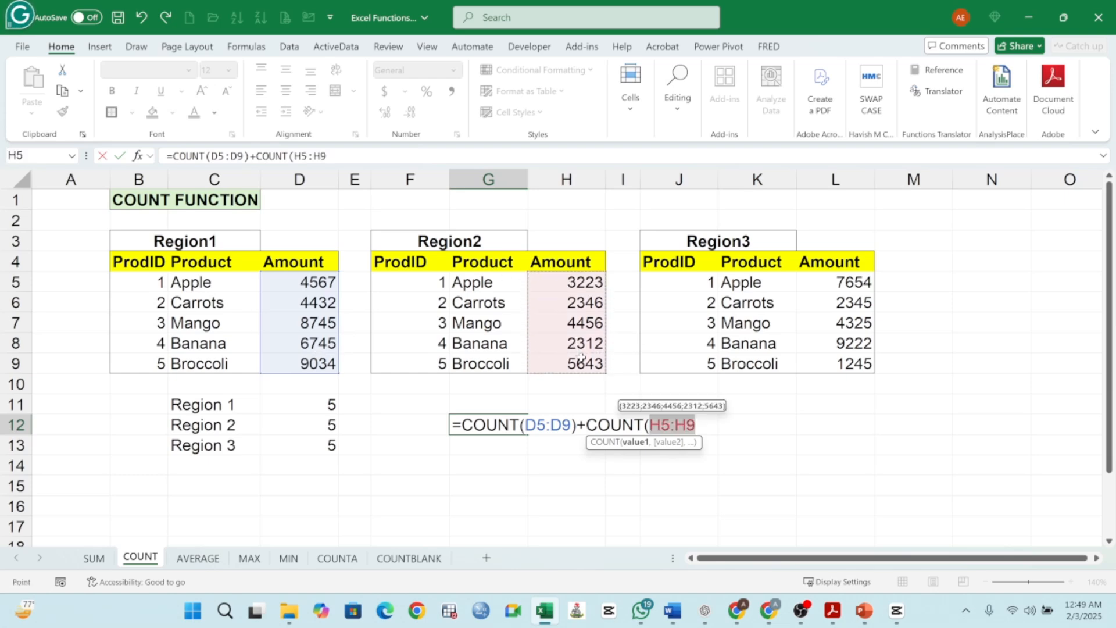
pyautogui.press('Return')
pyautogui.click(592, 357)
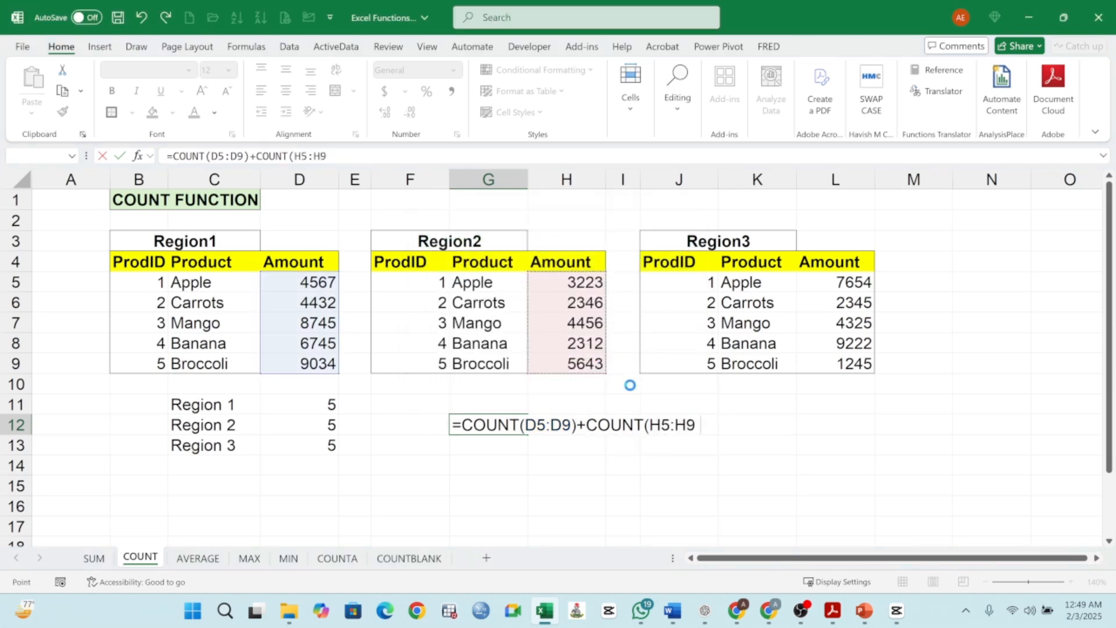
# Step: Review the formula in G12, examining how the plus sign joins its two COUNT functions, and leave it as is
pyautogui.click(523, 425)
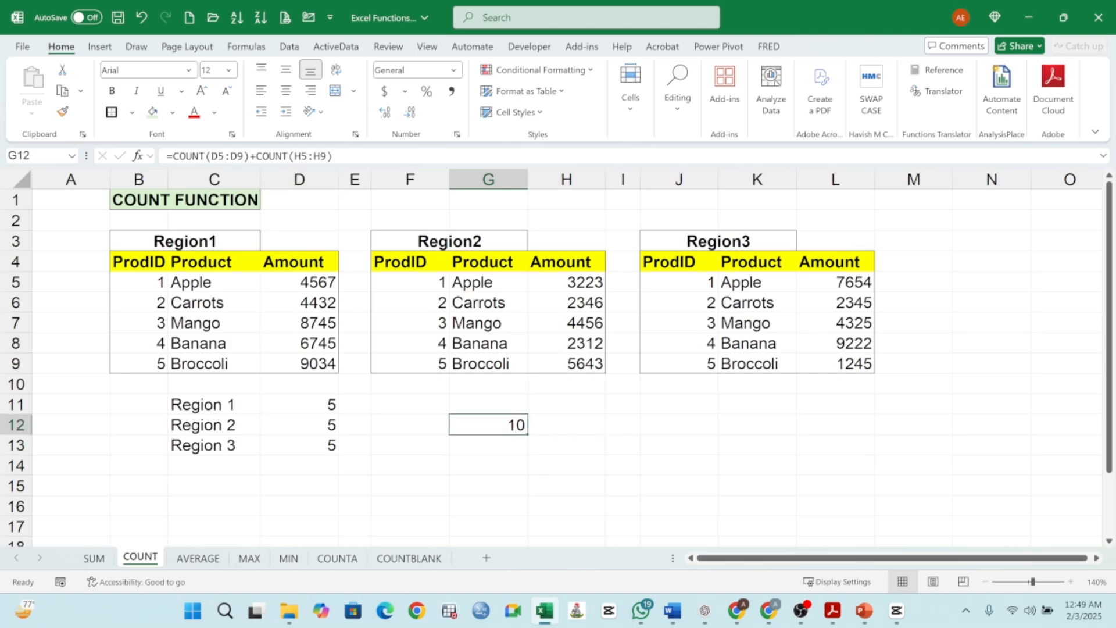
pyautogui.doubleClick(509, 426)
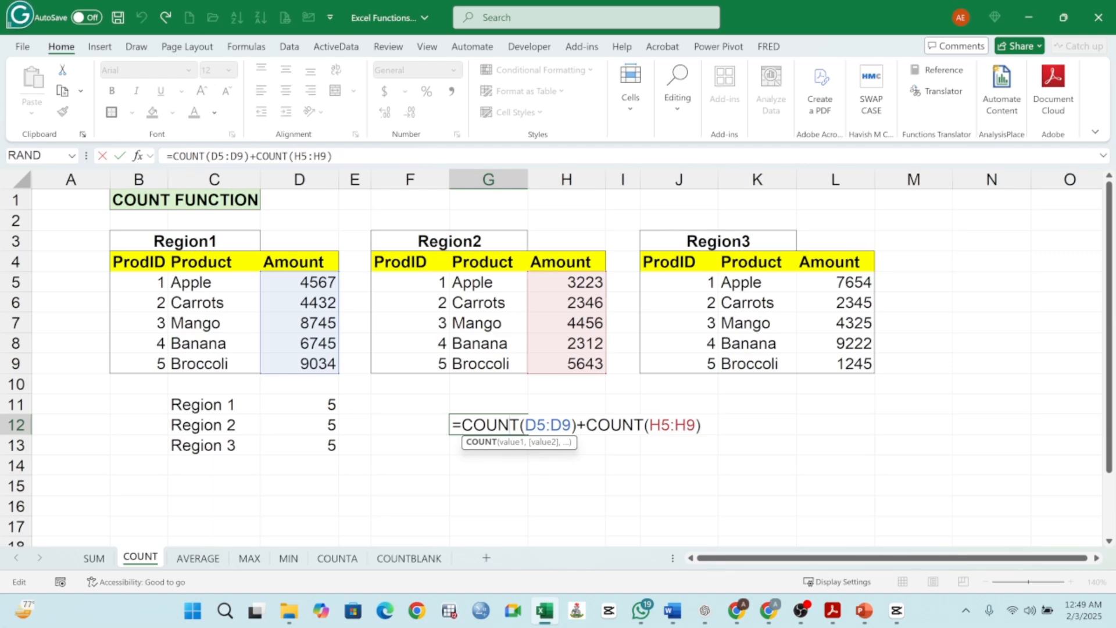
pyautogui.click(584, 428)
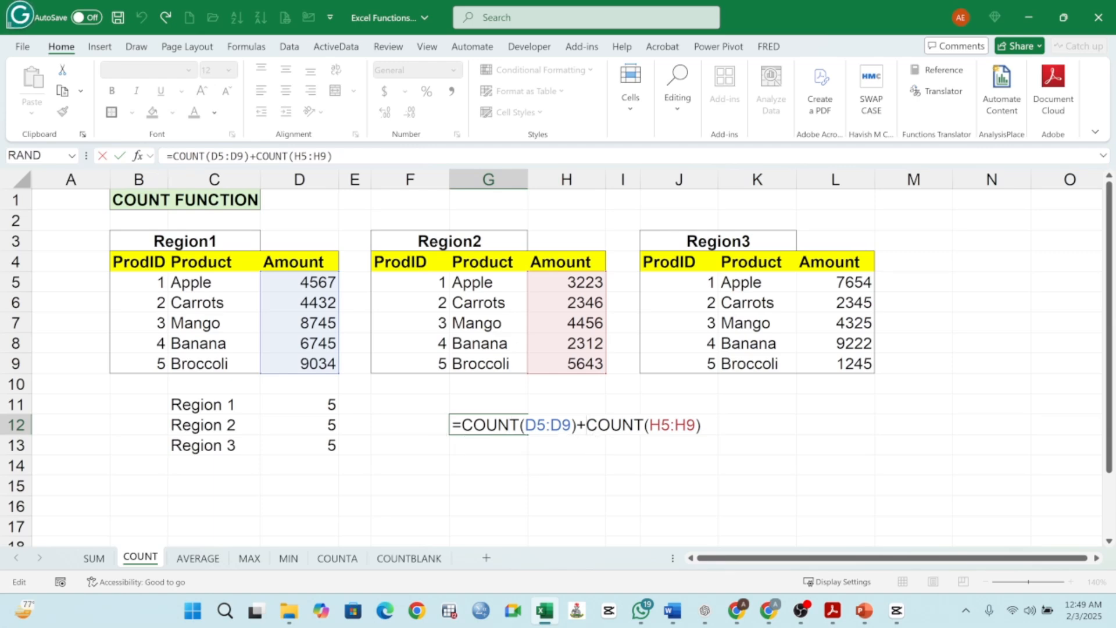
pyautogui.moveTo(585, 426); pyautogui.dragTo(577, 426)
pyautogui.press('Return')
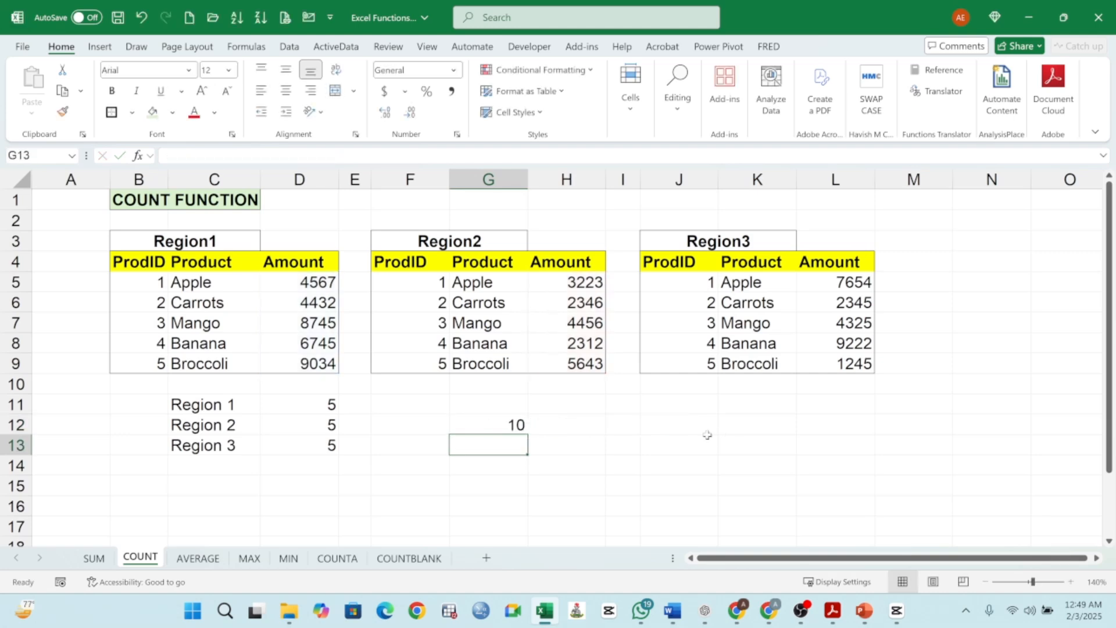
# Step: Count scattered cells and ranges together in G13 with the formula =COUNT(D11,G12,D12:D13,L5:L9)
pyautogui.write('=COUNT')
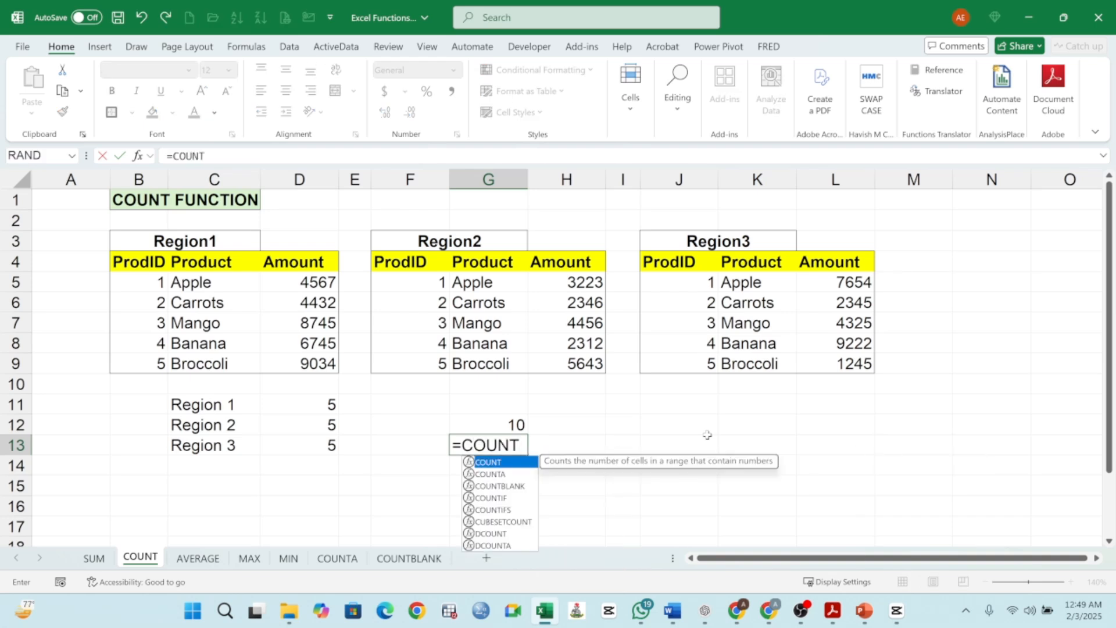
pyautogui.write('(')
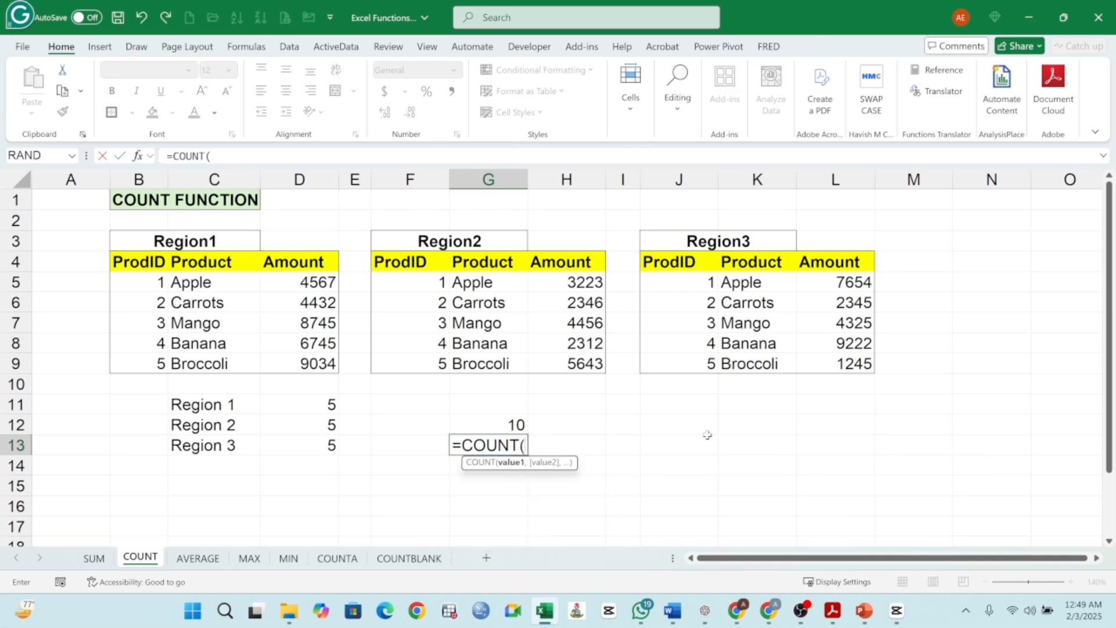
pyautogui.click(329, 400)
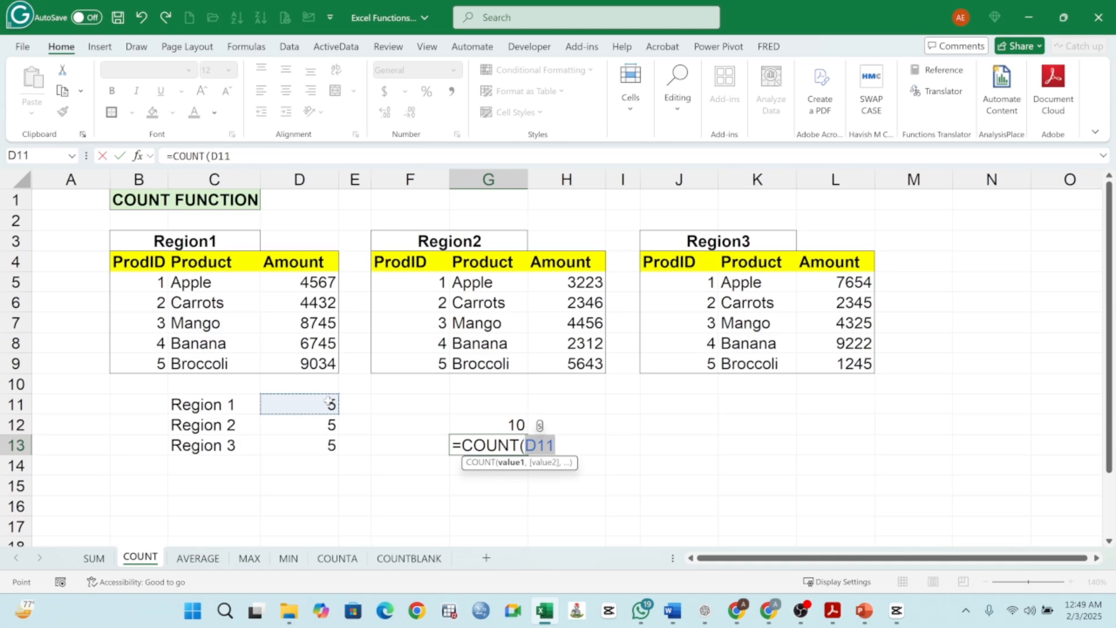
pyautogui.write(',')
pyautogui.click(502, 425)
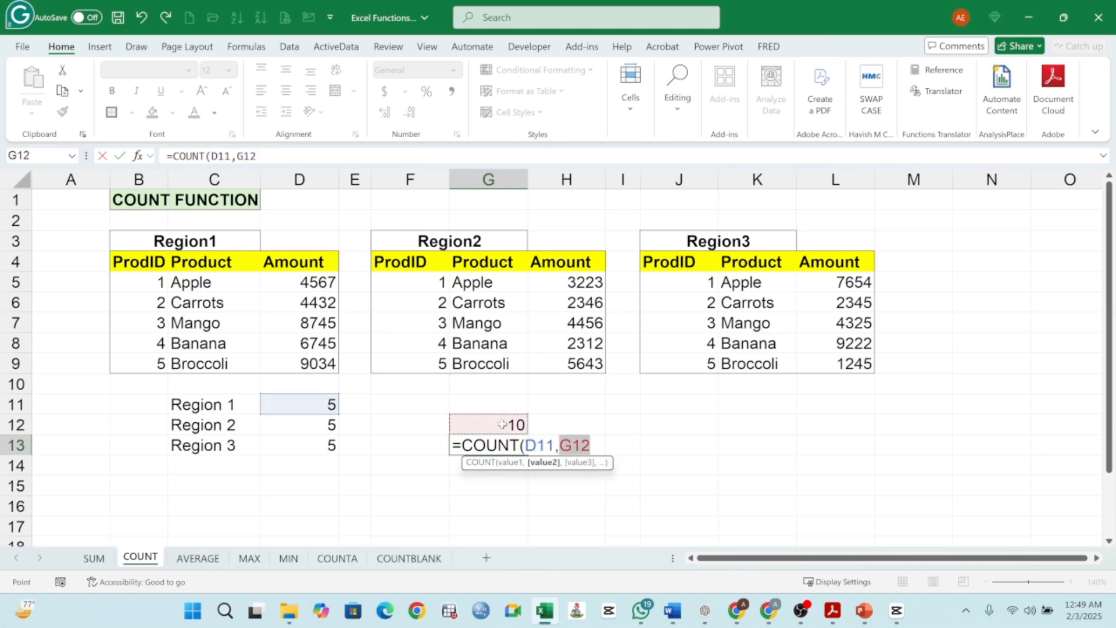
pyautogui.write(',')
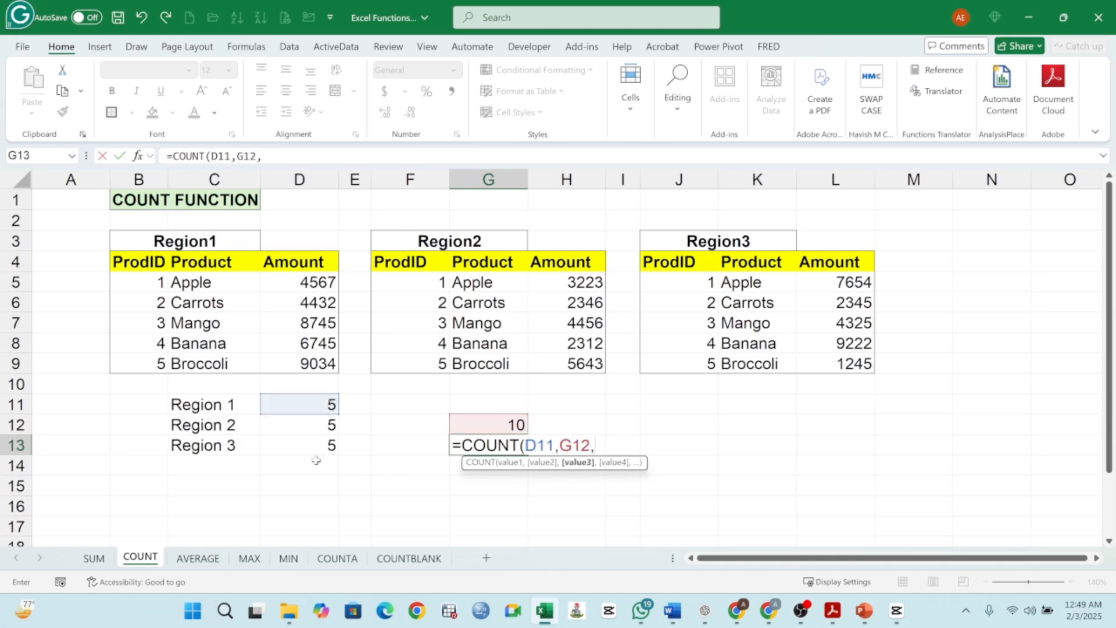
pyautogui.moveTo(331, 427)
pyautogui.mouseDown()
pyautogui.moveTo(329, 485)
pyautogui.moveTo(331, 449)
pyautogui.mouseUp()
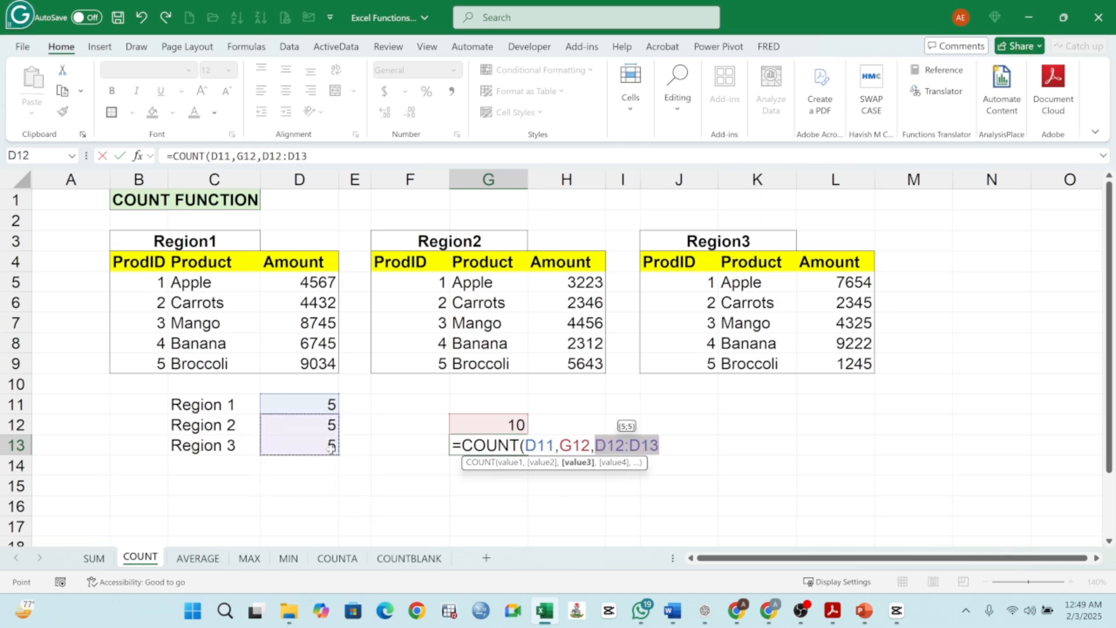
pyautogui.write(',')
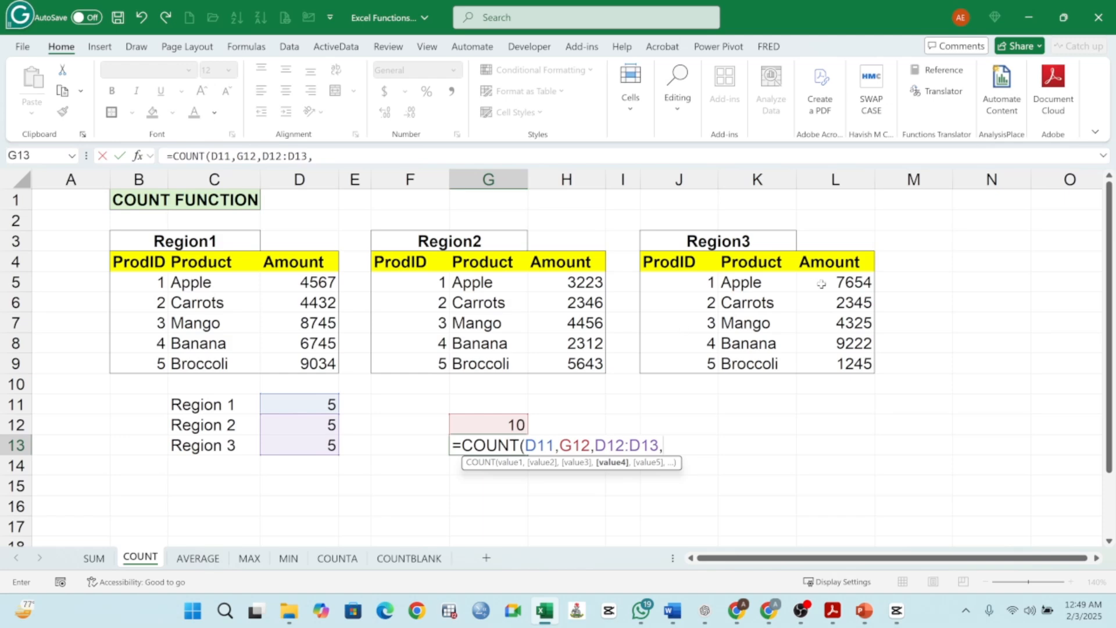
pyautogui.moveTo(826, 283); pyautogui.dragTo(843, 363)
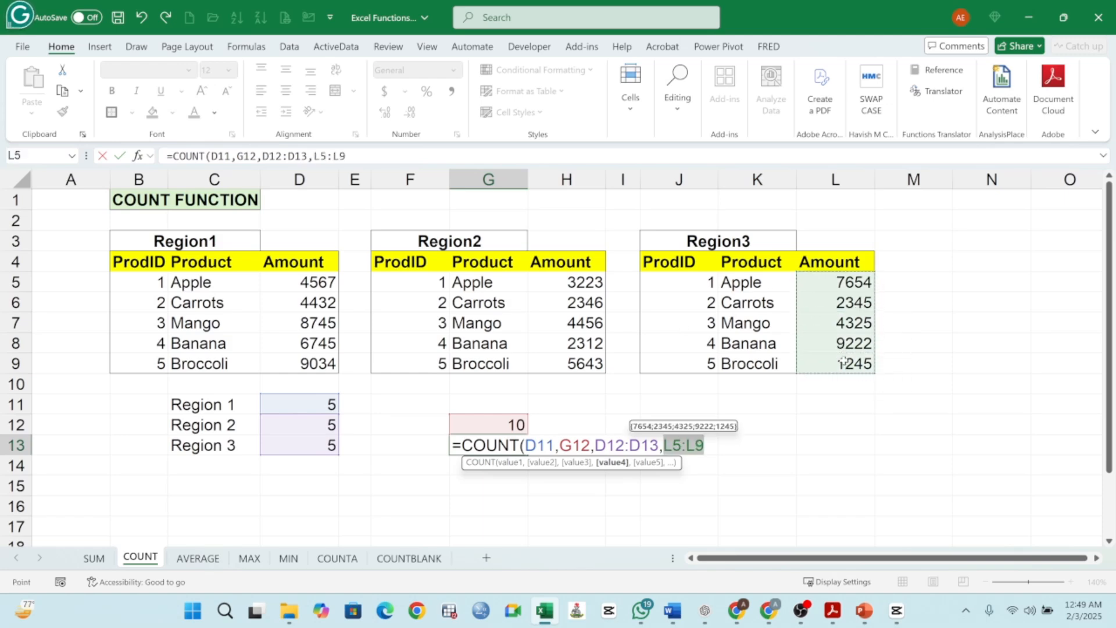
pyautogui.press('Return')
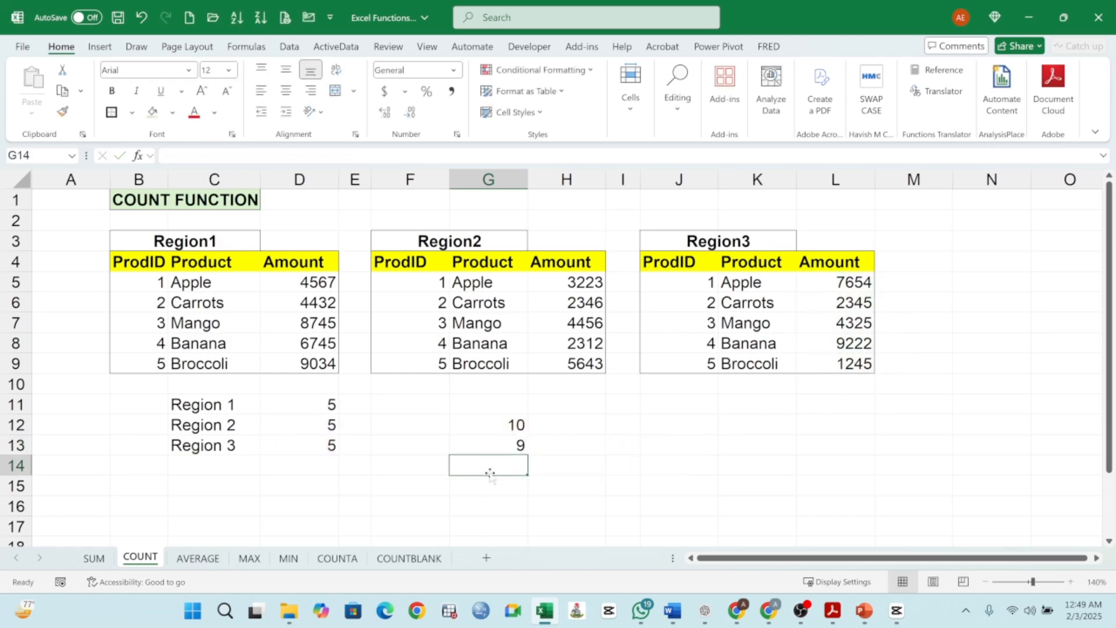
# Step: Review the formula in G13, examining its comma-separated cell and range arguments, and leave it as is
pyautogui.doubleClick(509, 445)
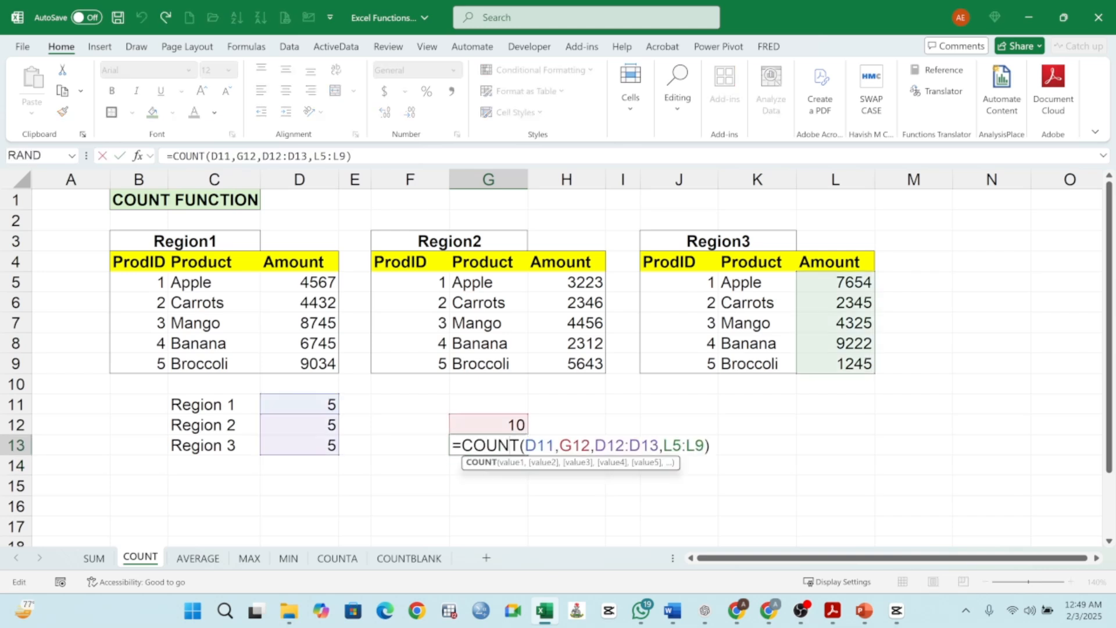
pyautogui.moveTo(535, 445); pyautogui.dragTo(607, 446)
pyautogui.click(606, 446)
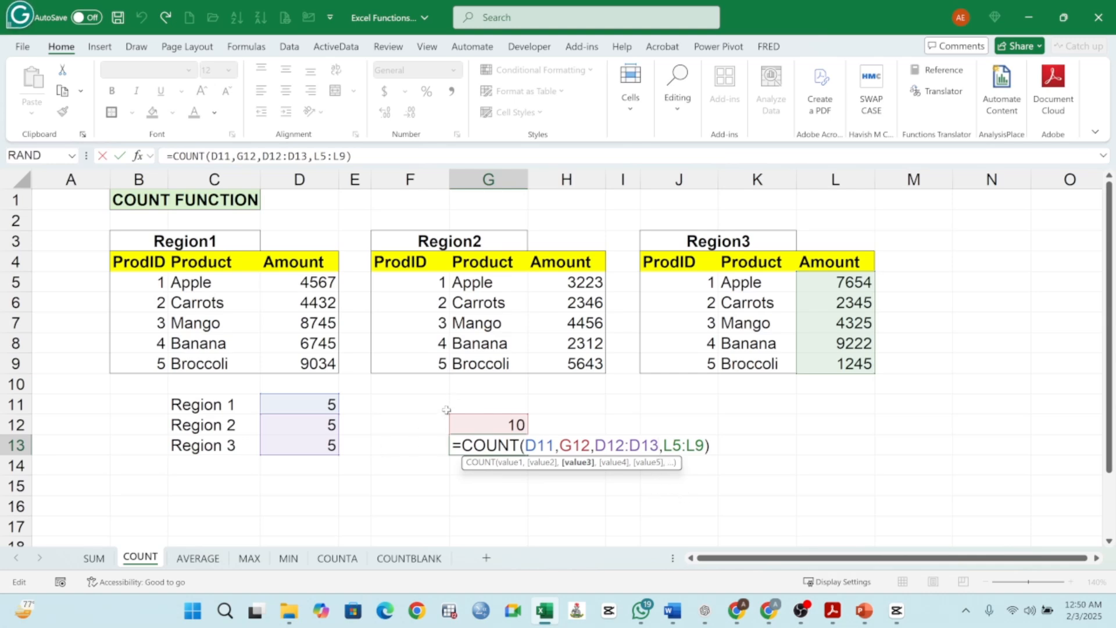
pyautogui.hotkey('ctrl', 'Return')
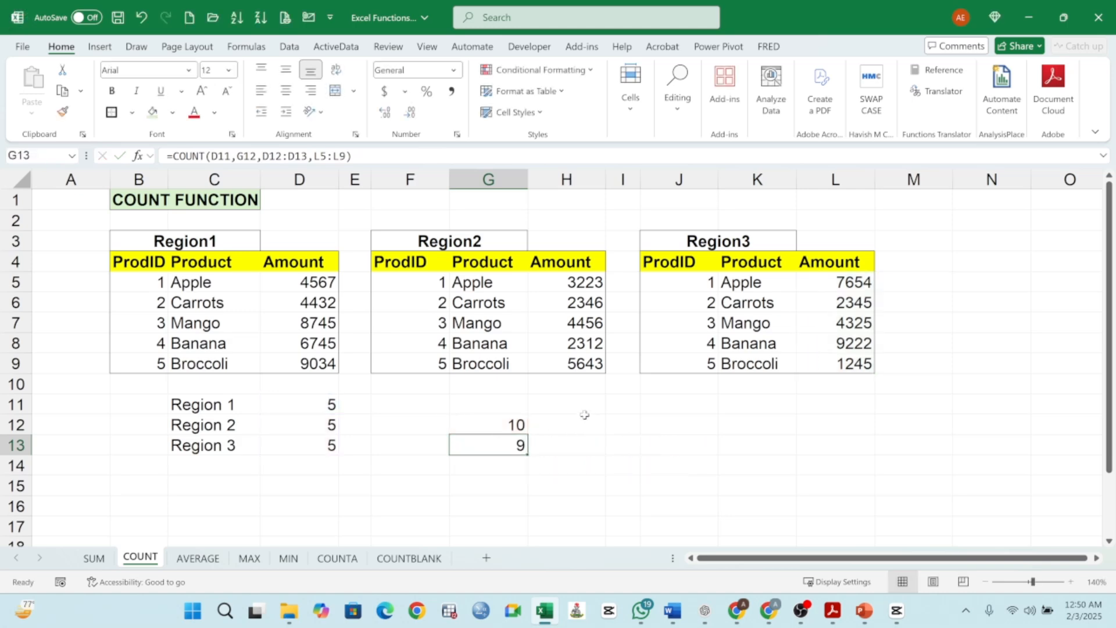